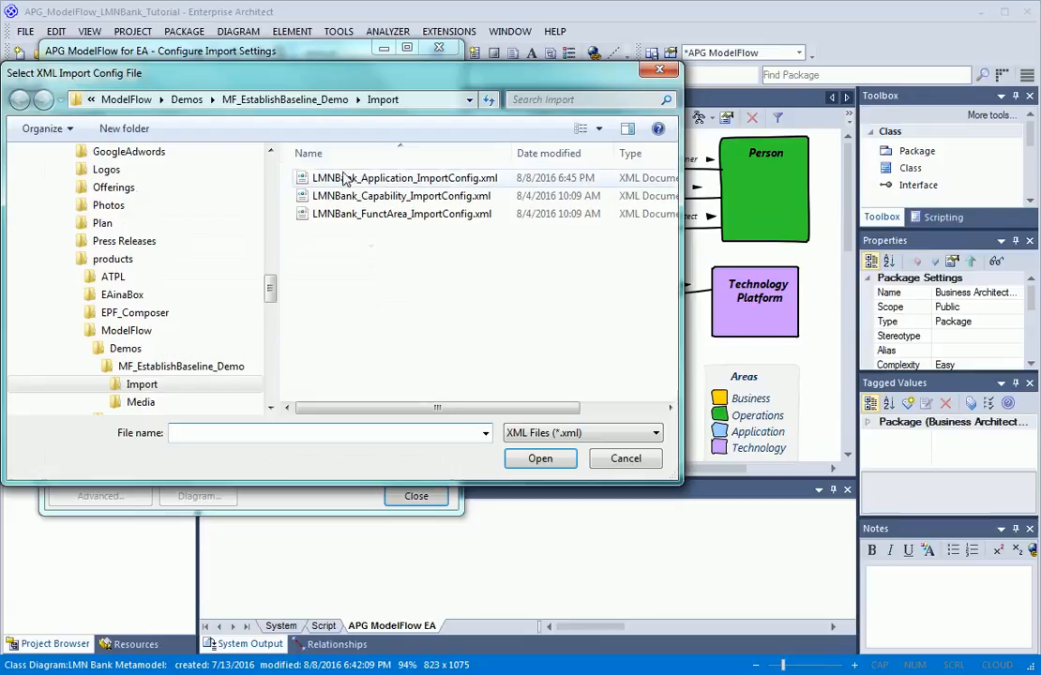
# Step: Open LMNBank_Application_ImportConfig.xml in the import settings and review its element metatype and property map columns
pyautogui.doubleClick(319, 177)
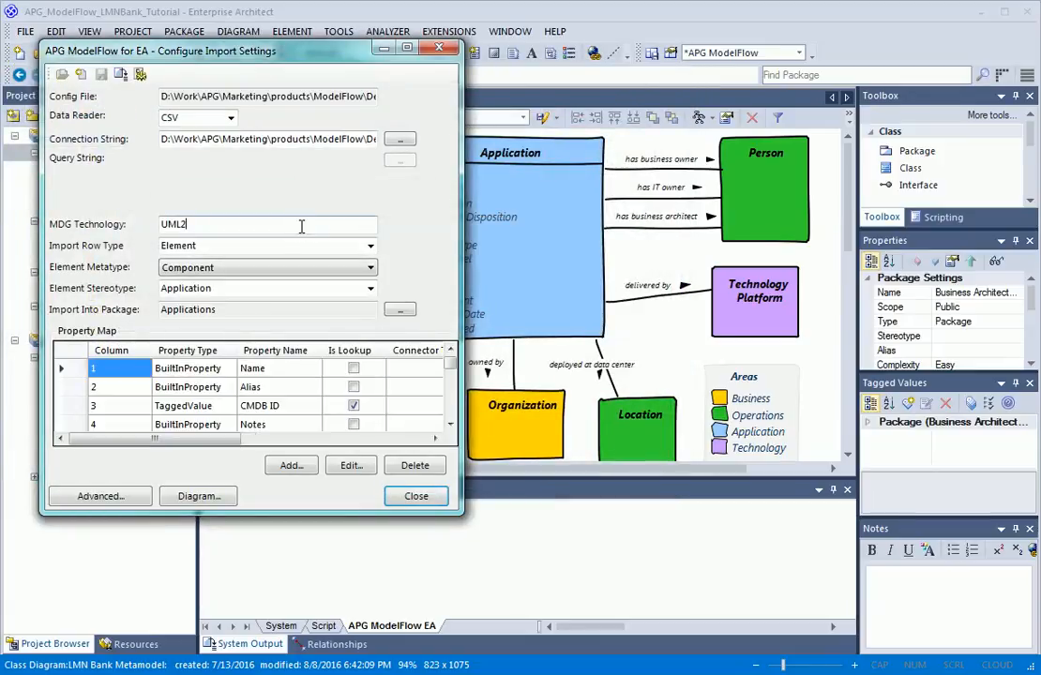
pyautogui.click(297, 270)
pyautogui.click(297, 272)
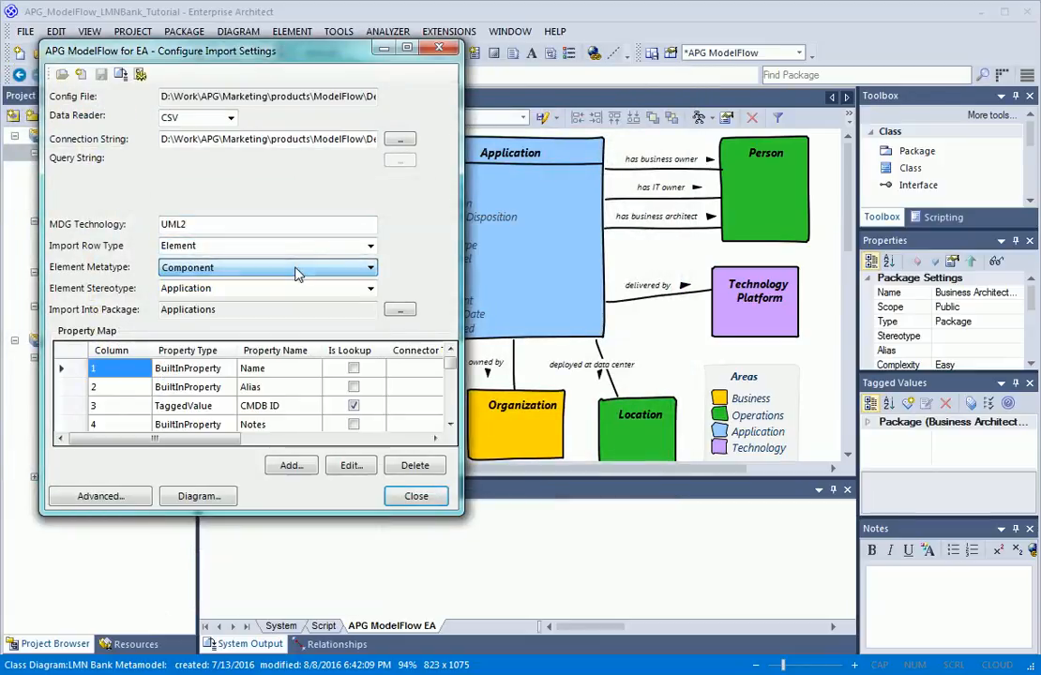
pyautogui.click(450, 425)
pyautogui.click(450, 424)
pyautogui.scroll(-10, 450, 425)
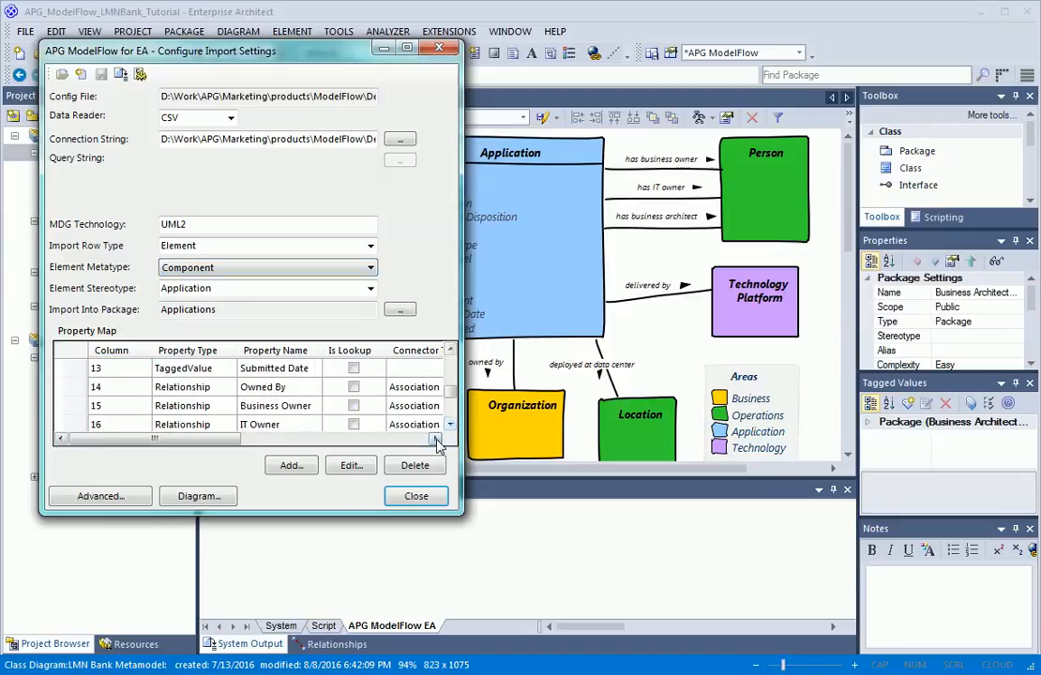
pyautogui.click(436, 440)
pyautogui.moveTo(422, 440); pyautogui.dragTo(214, 444)
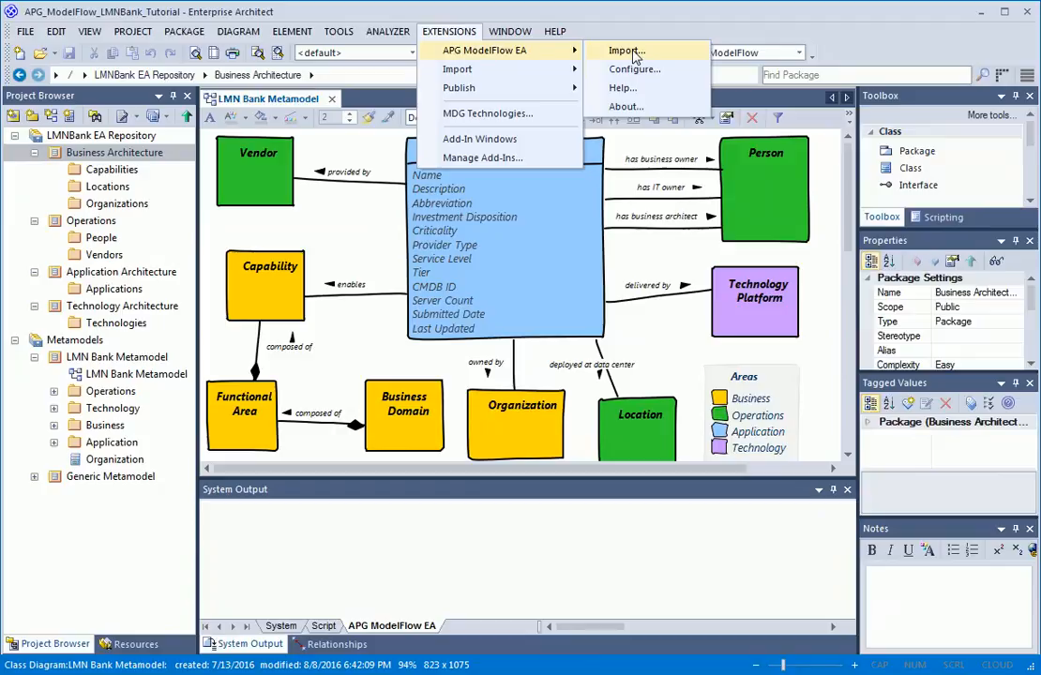
# Step: Run a ModelFlow import using LMNBank_Application_ImportConfig.xml
pyautogui.click(634, 54)
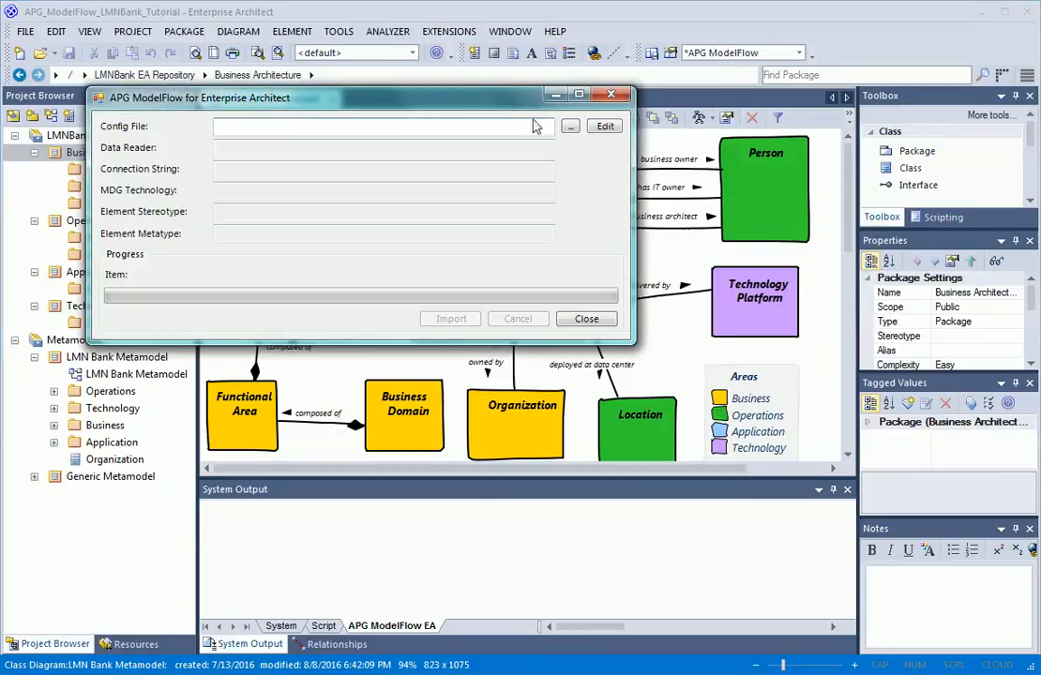
pyautogui.click(570, 128)
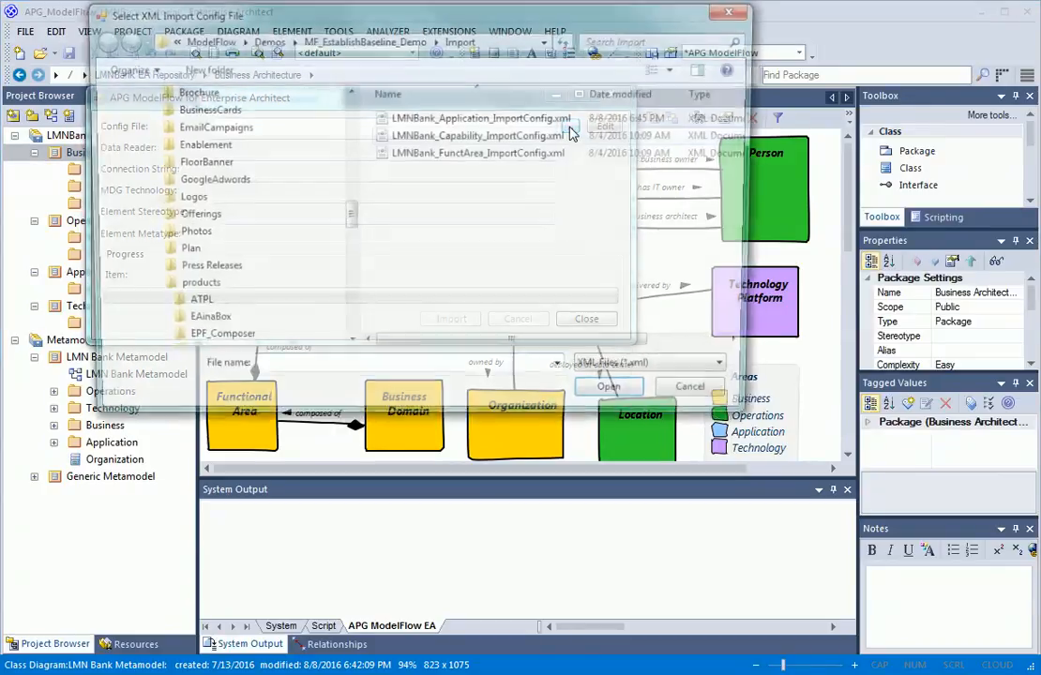
pyautogui.doubleClick(542, 120)
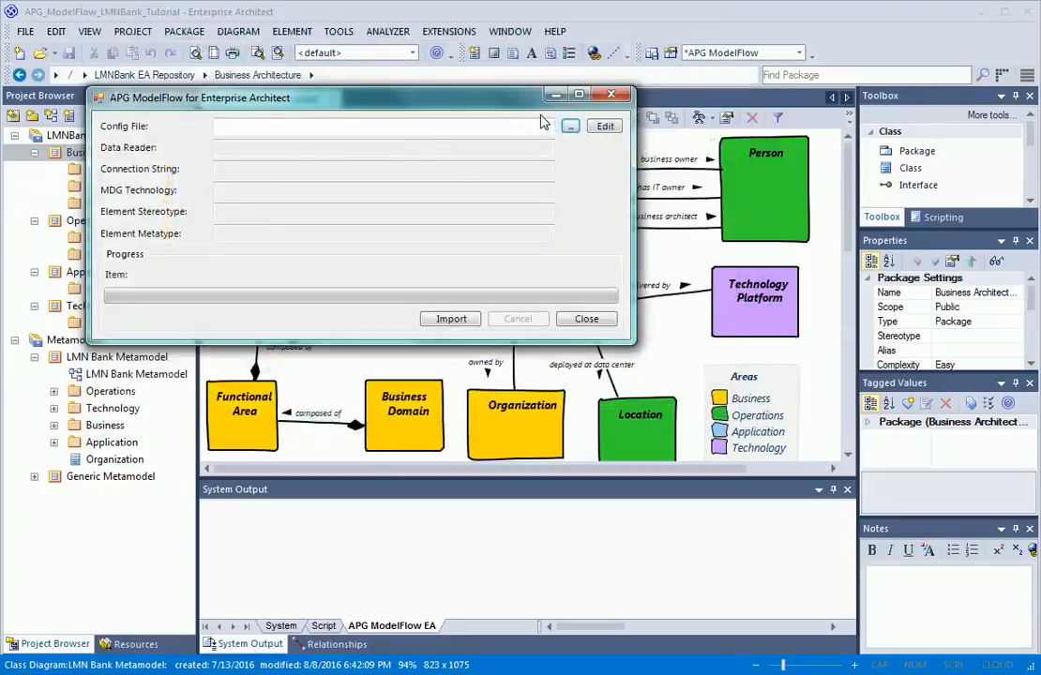
pyautogui.click(453, 319)
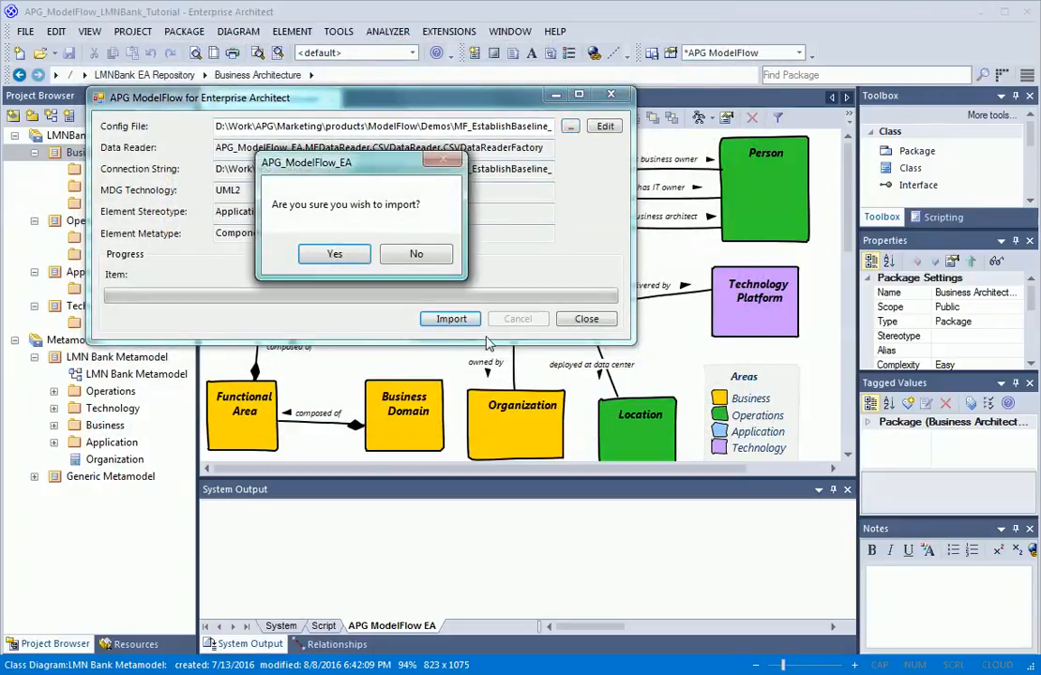
pyautogui.click(347, 257)
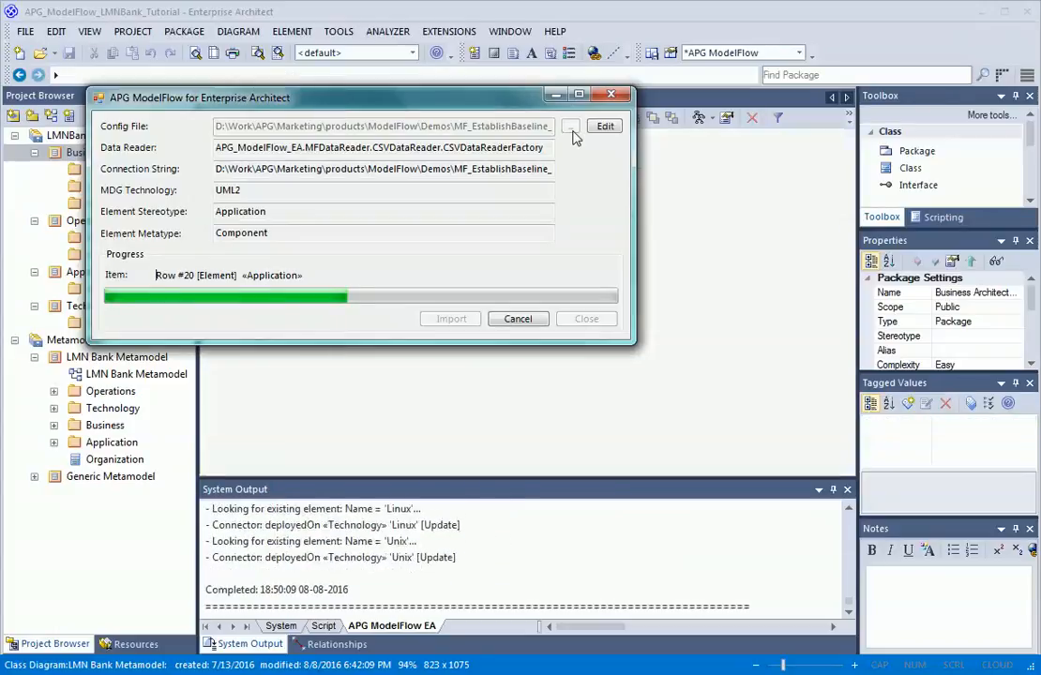
# Step: Load LMNBank_Capability_ImportConfig.xml and import the capabilities
pyautogui.click(572, 131)
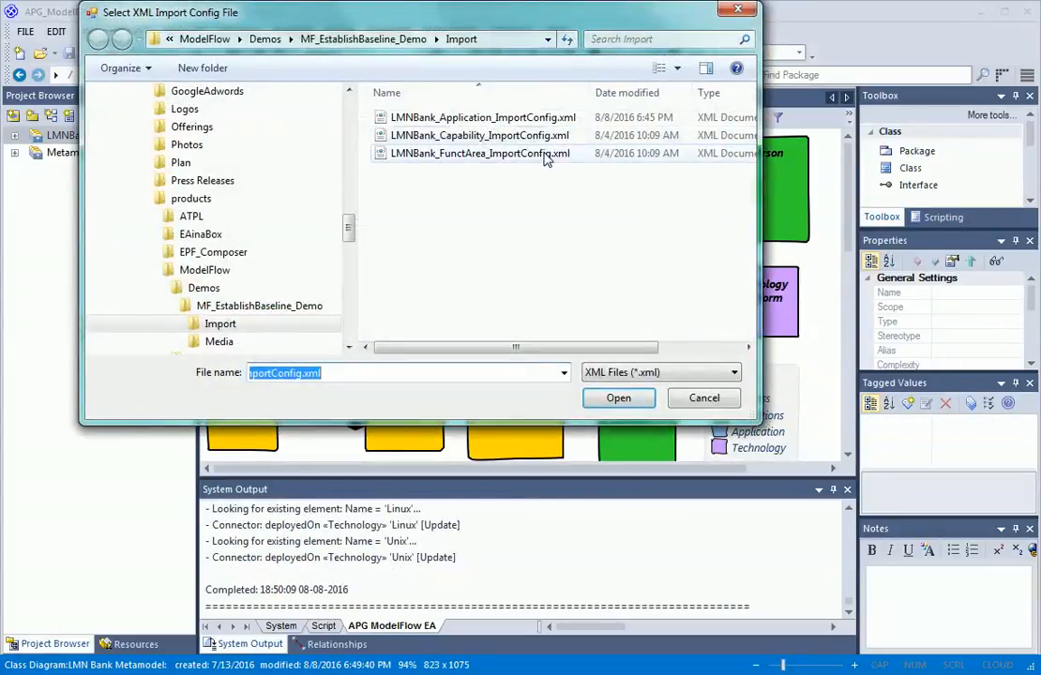
pyautogui.doubleClick(558, 135)
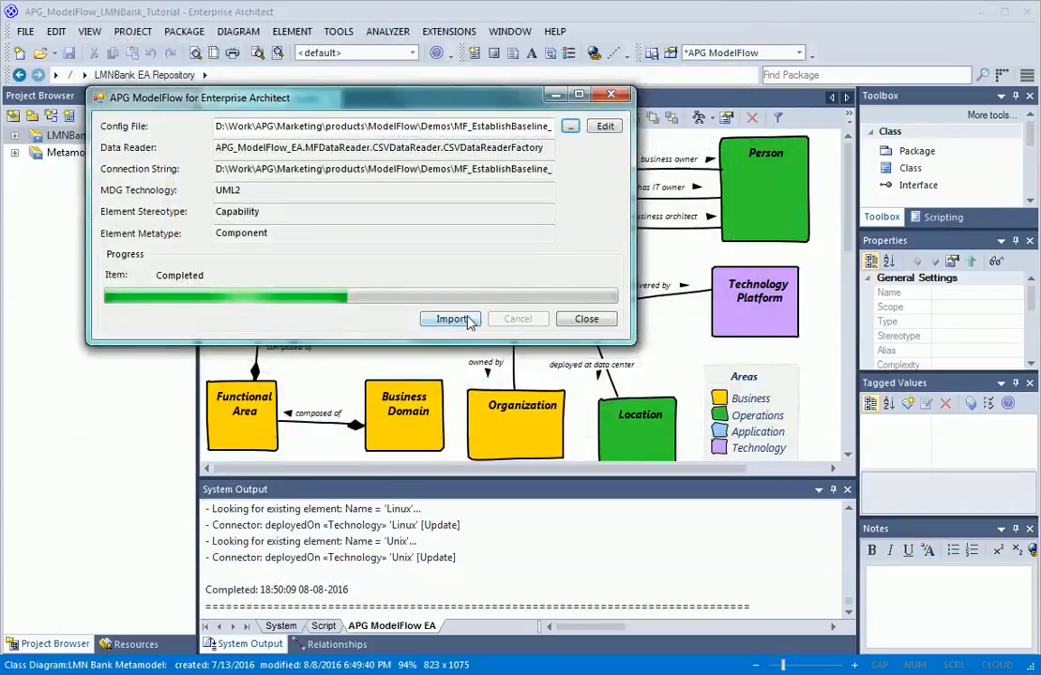
pyautogui.click(451, 318)
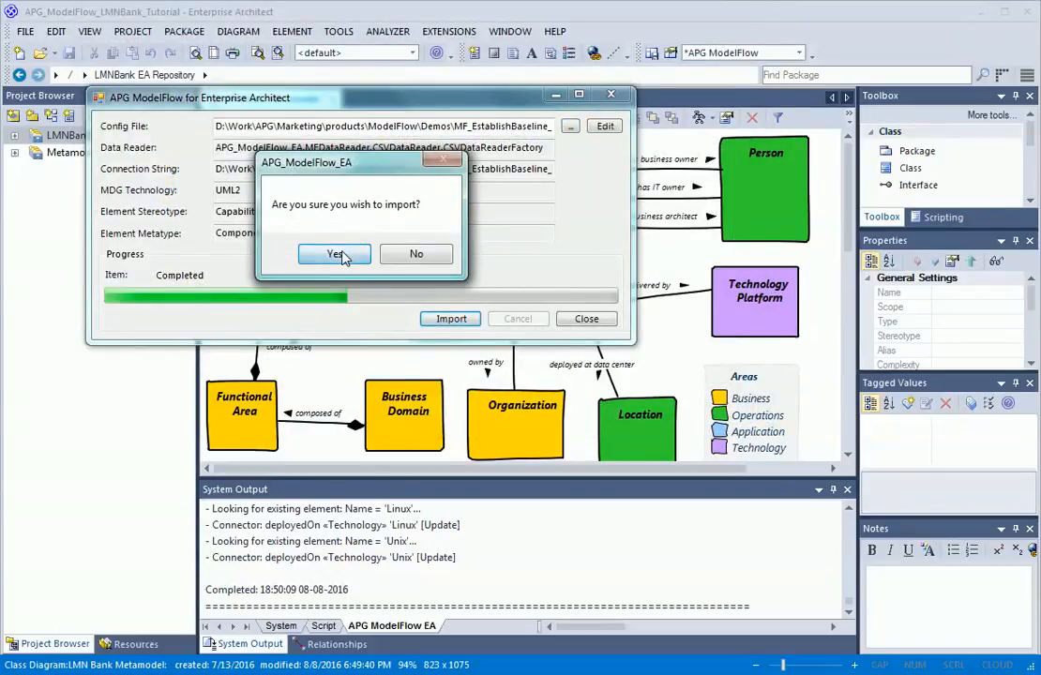
pyautogui.click(335, 254)
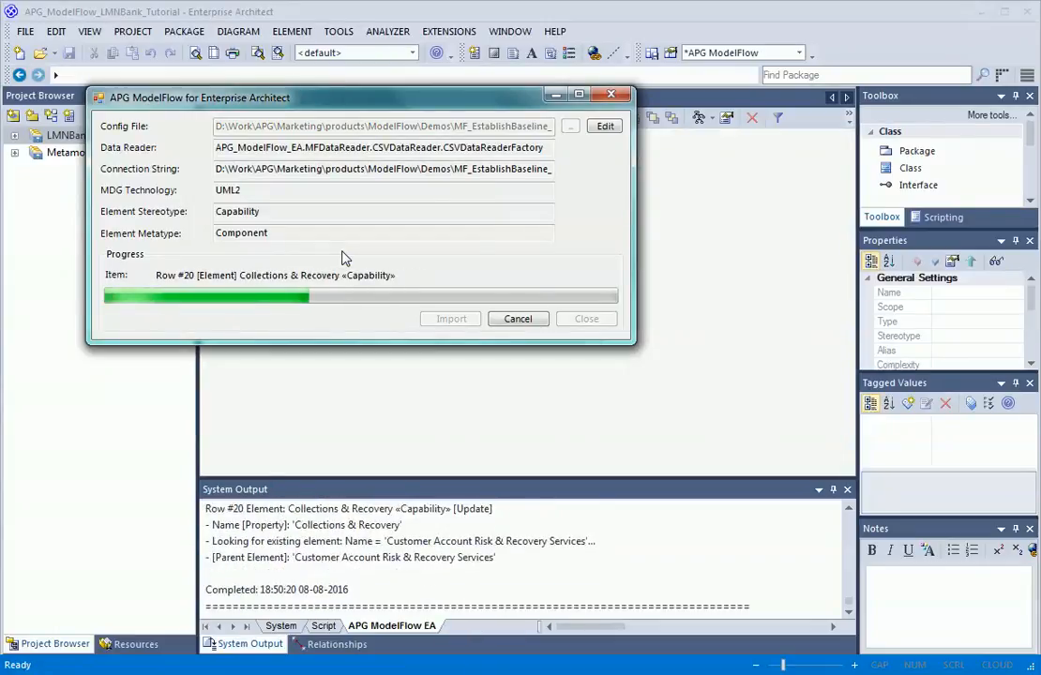
# Step: Import the functional areas with LMNBank_FunctArea_ImportConfig.xml and close the import dialog
pyautogui.click(570, 126)
pyautogui.doubleClick(541, 156)
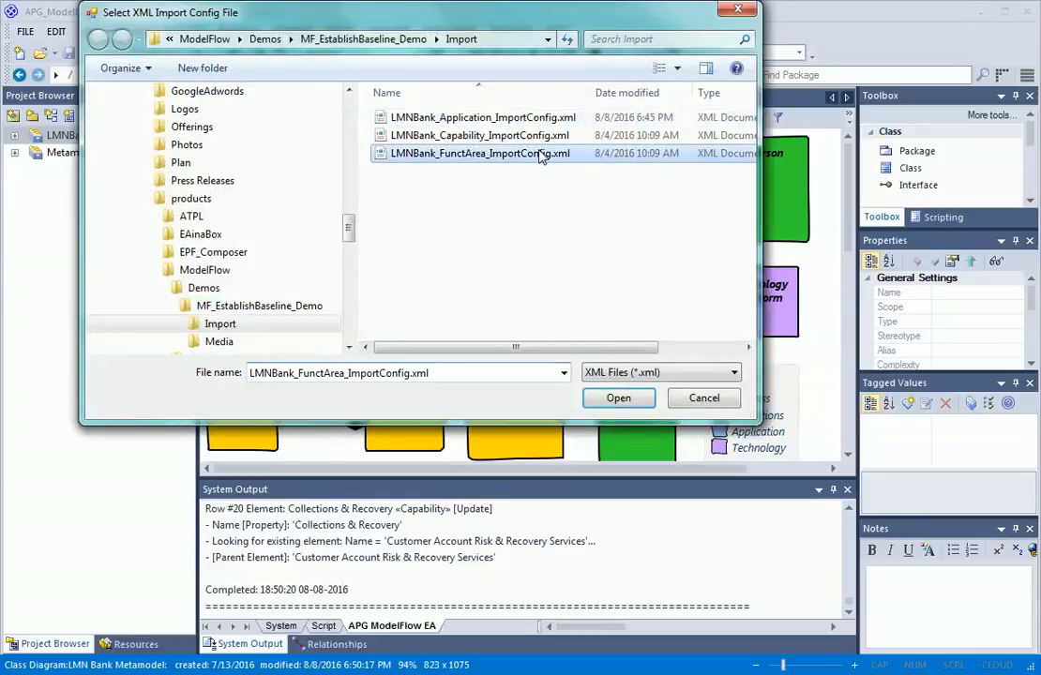
pyautogui.click(445, 319)
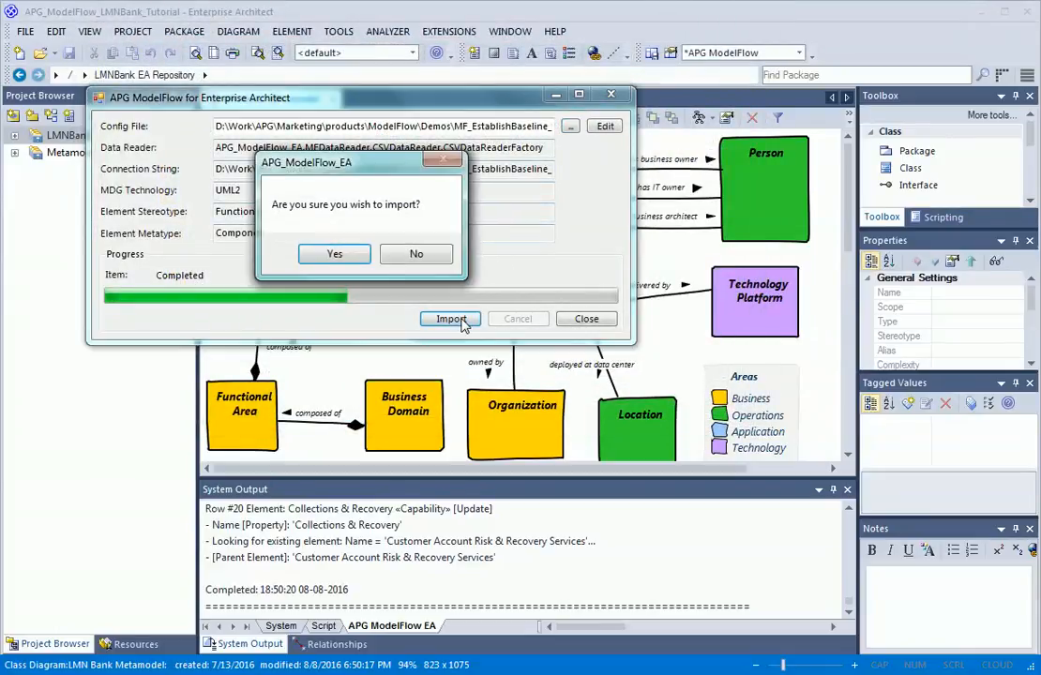
pyautogui.click(335, 254)
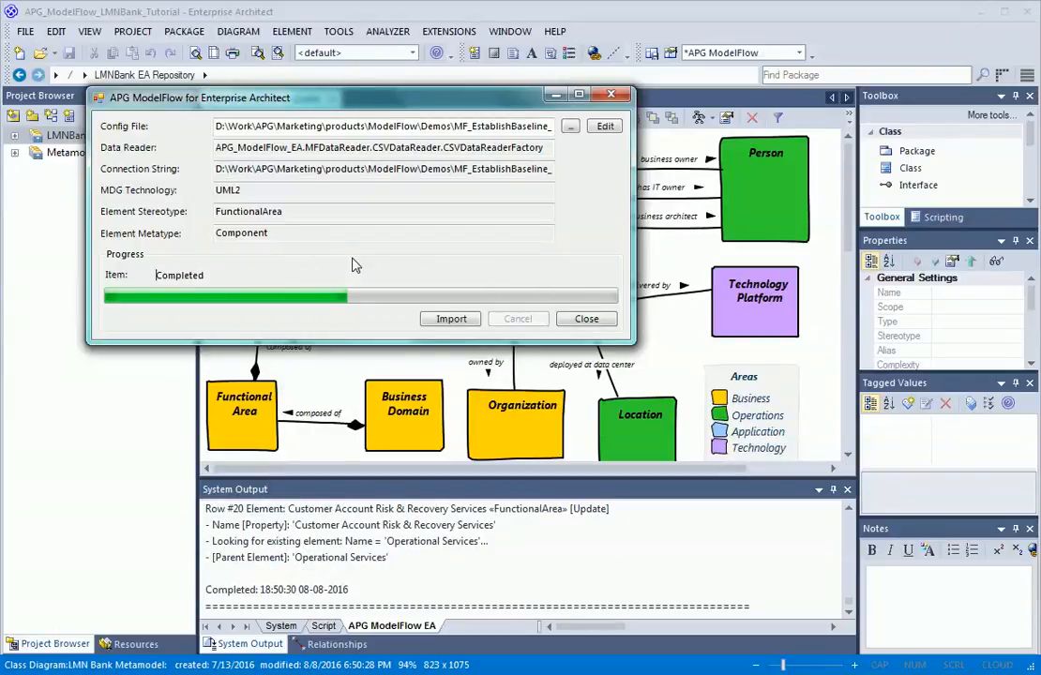
pyautogui.press('Escape')
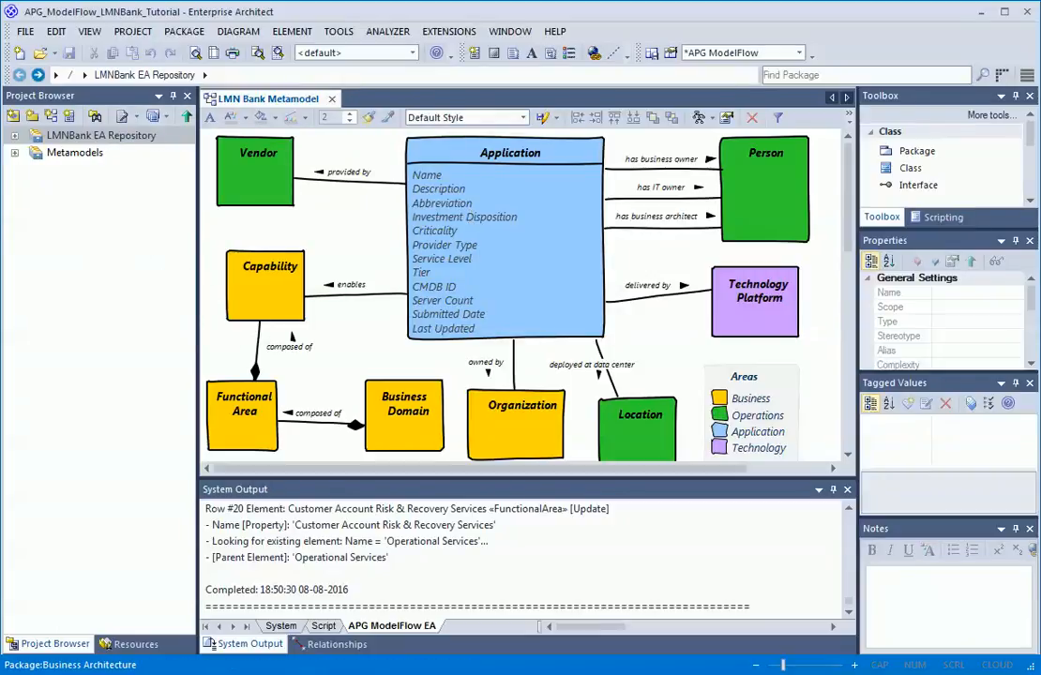
# Step: Expand the Capabilities, Locations and Organizations packages under Business Architecture to inspect the imported elements
pyautogui.click(14, 135)
pyautogui.click(34, 152)
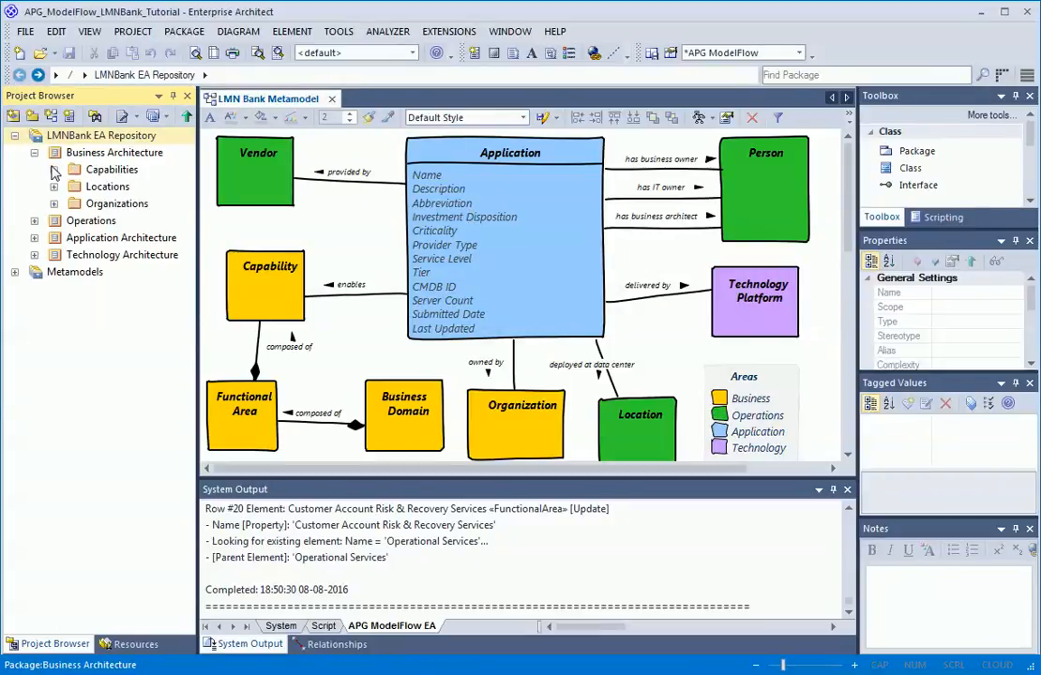
pyautogui.click(54, 169)
pyautogui.click(53, 612)
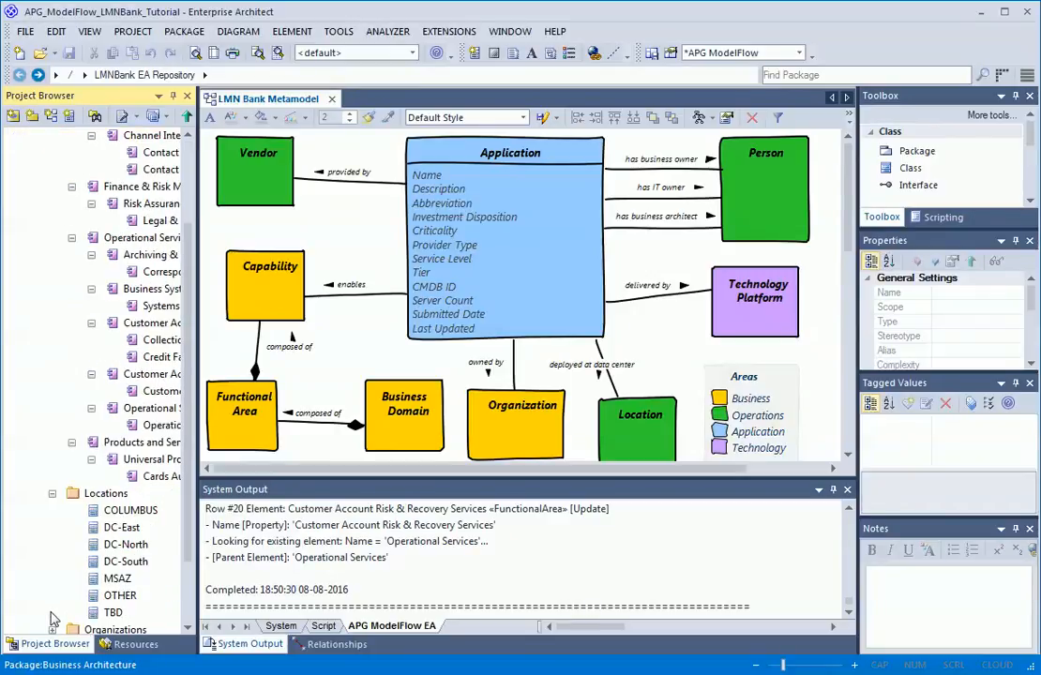
pyautogui.click(53, 629)
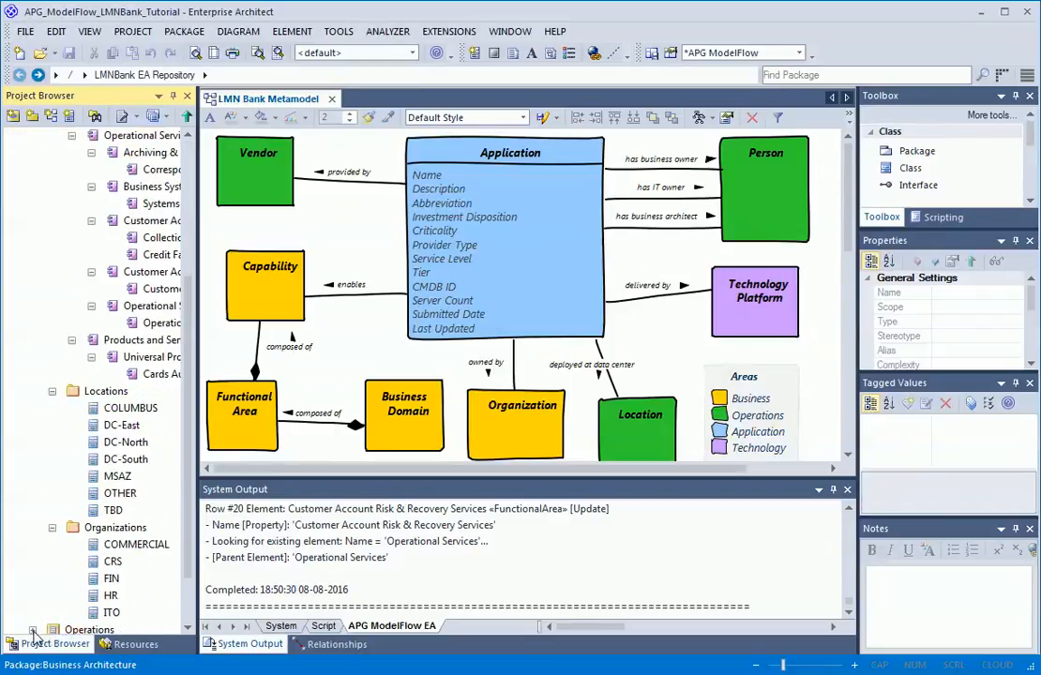
# Step: Expand the Operations, Application Architecture and Technology Architecture packages to inspect their people, vendors, applications and technologies
pyautogui.click(32, 630)
pyautogui.click(52, 595)
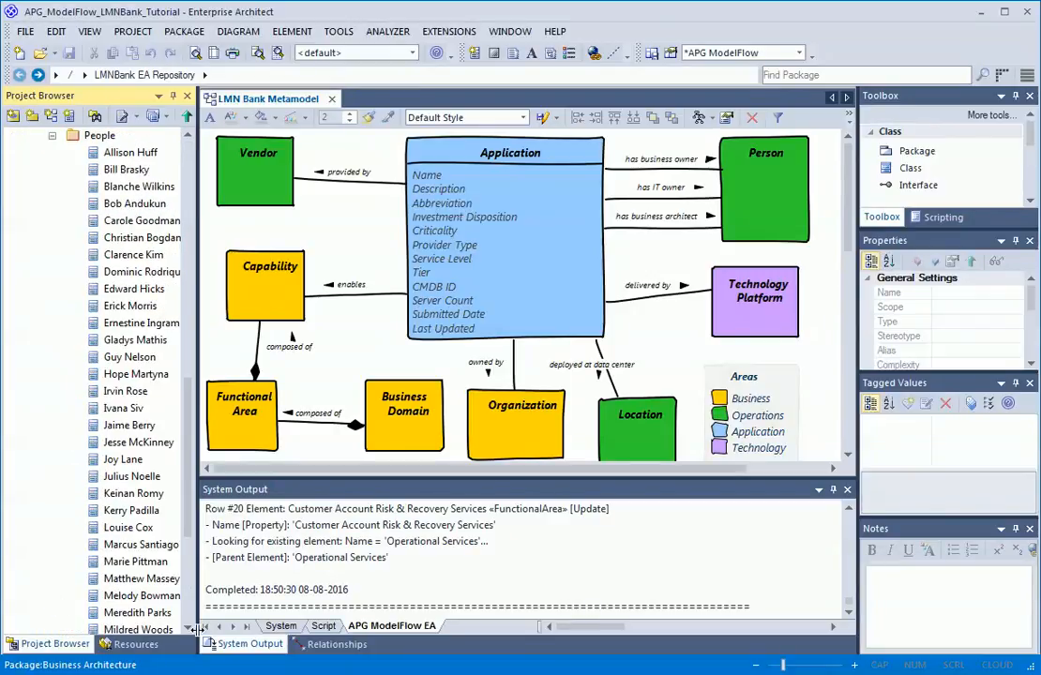
pyautogui.click(188, 612)
pyautogui.click(52, 562)
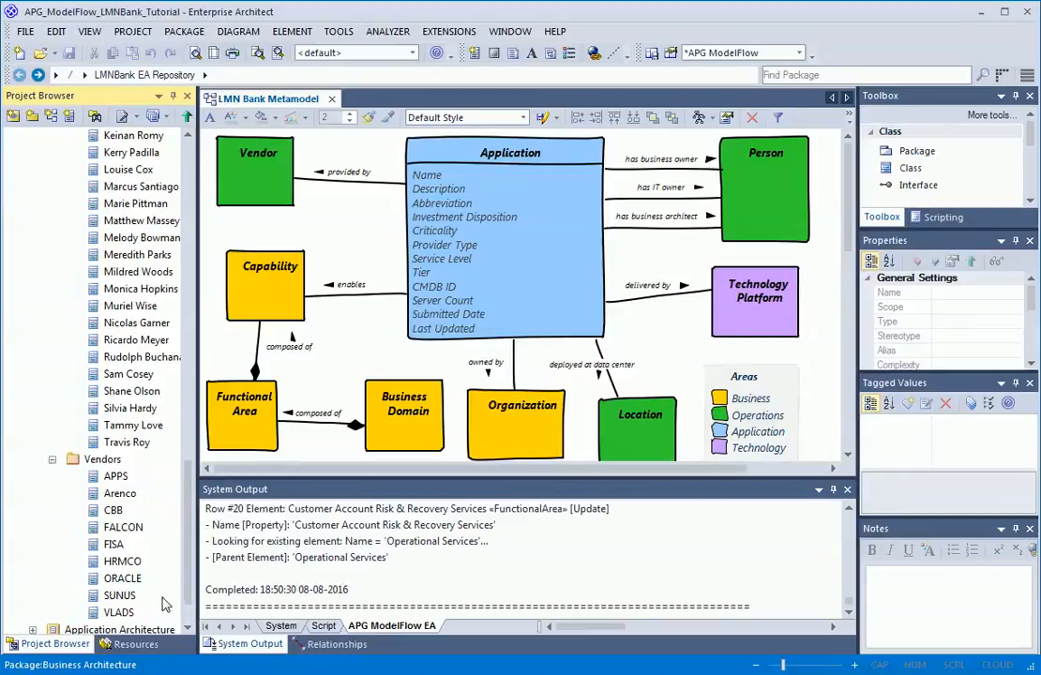
pyautogui.click(32, 629)
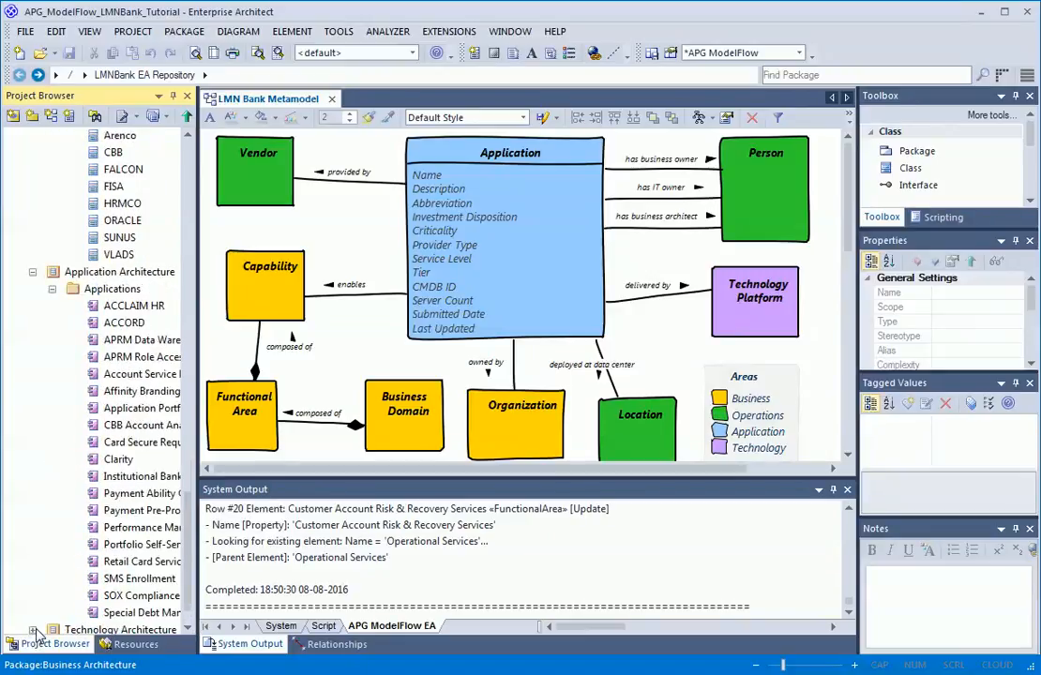
pyautogui.click(31, 630)
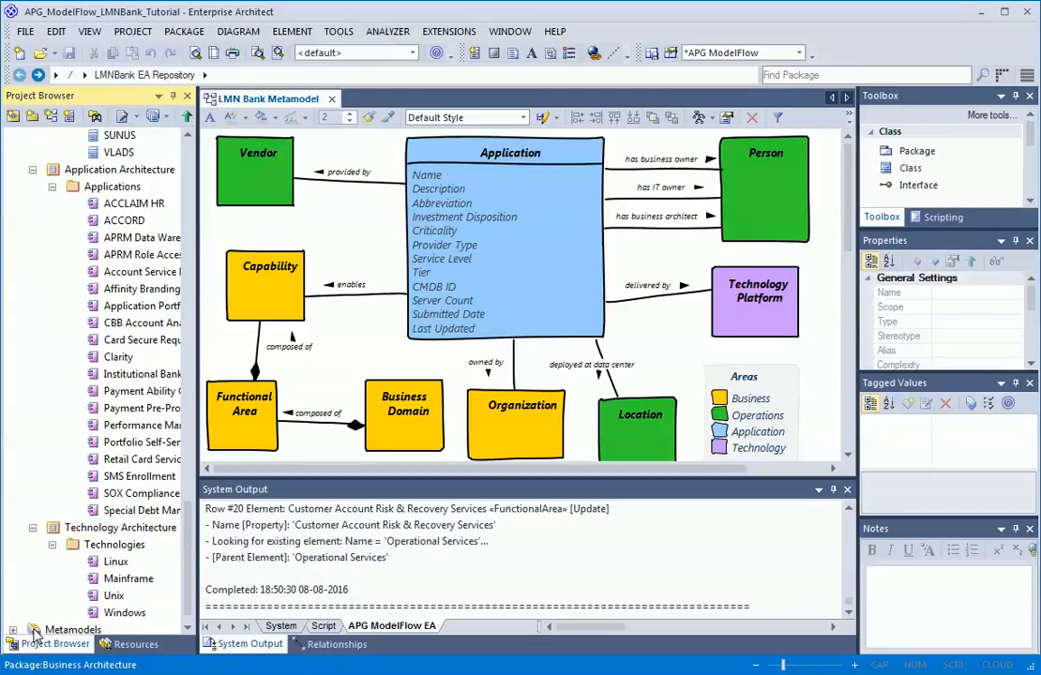
# Step: Open the Institutional Banking component's properties and review its tagged values, including CMDB ID and Service Level
pyautogui.click(116, 374)
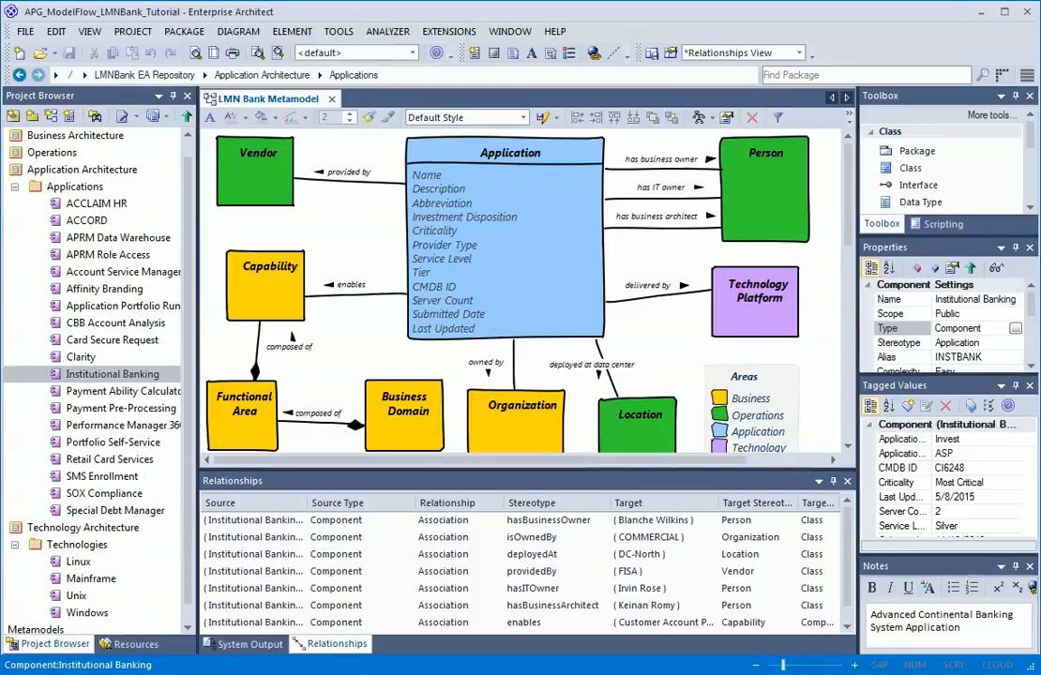
pyautogui.doubleClick(117, 374)
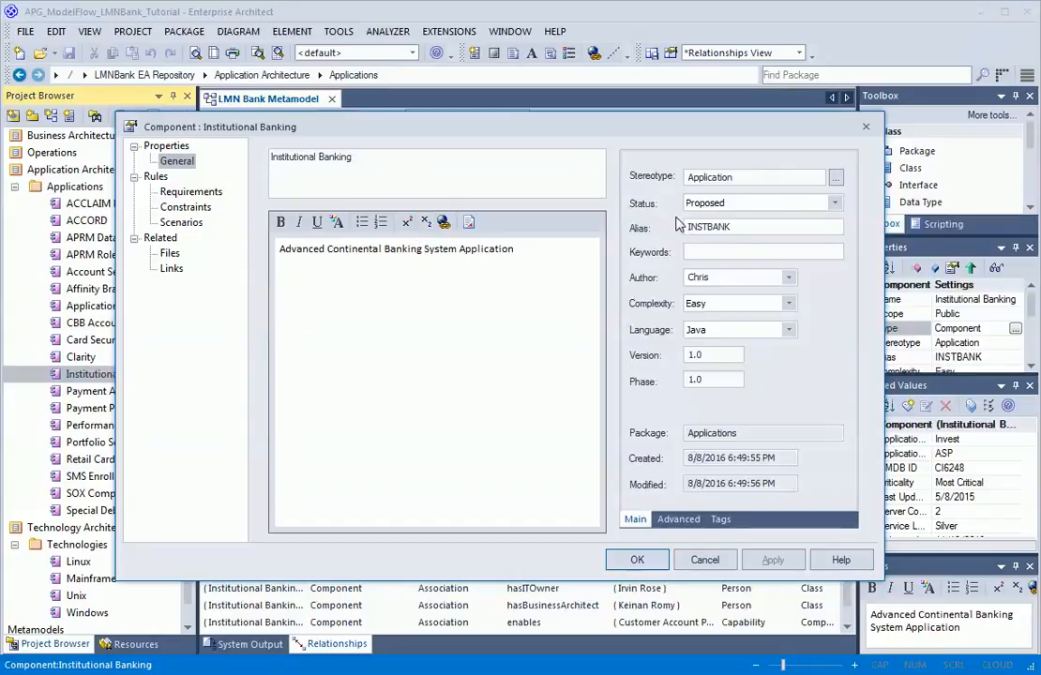
pyautogui.click(720, 518)
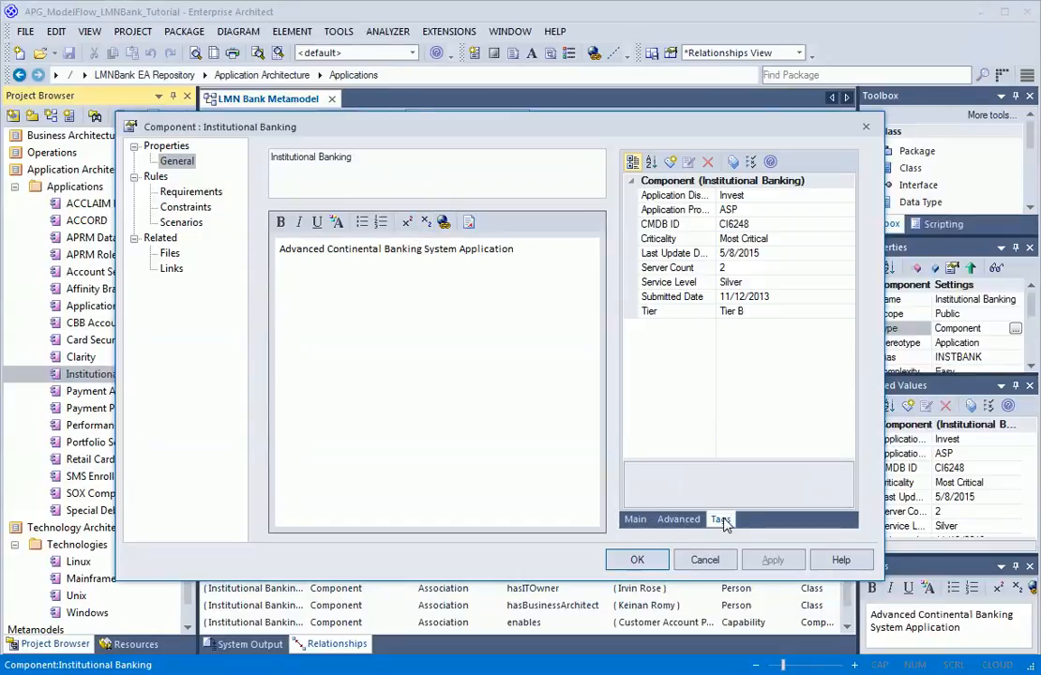
pyautogui.click(830, 199)
pyautogui.click(826, 225)
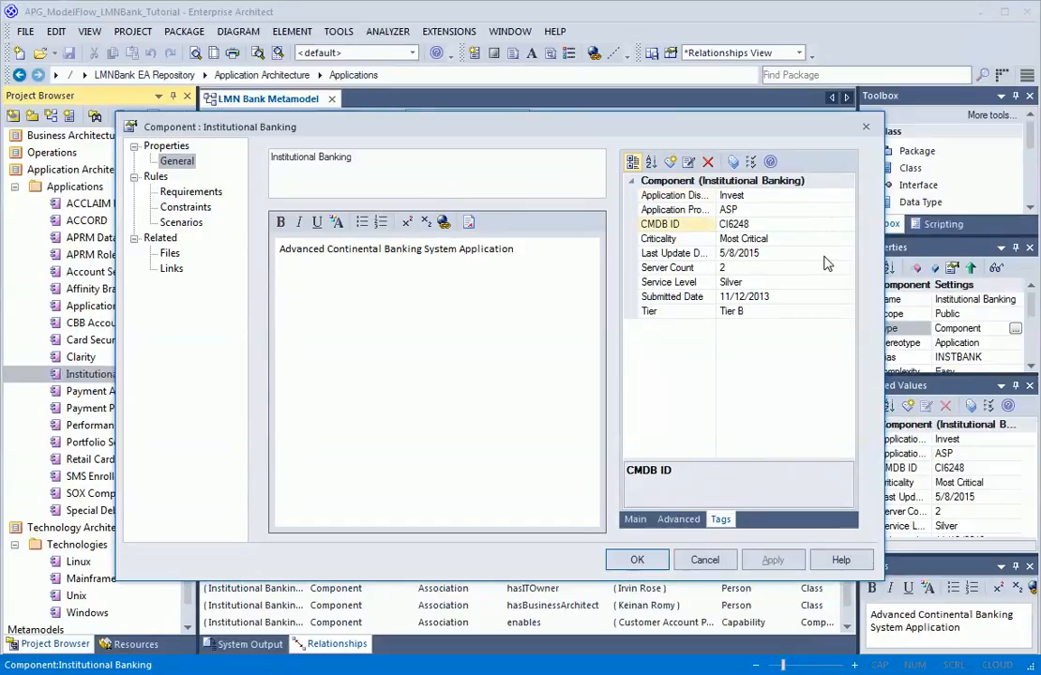
pyautogui.click(821, 283)
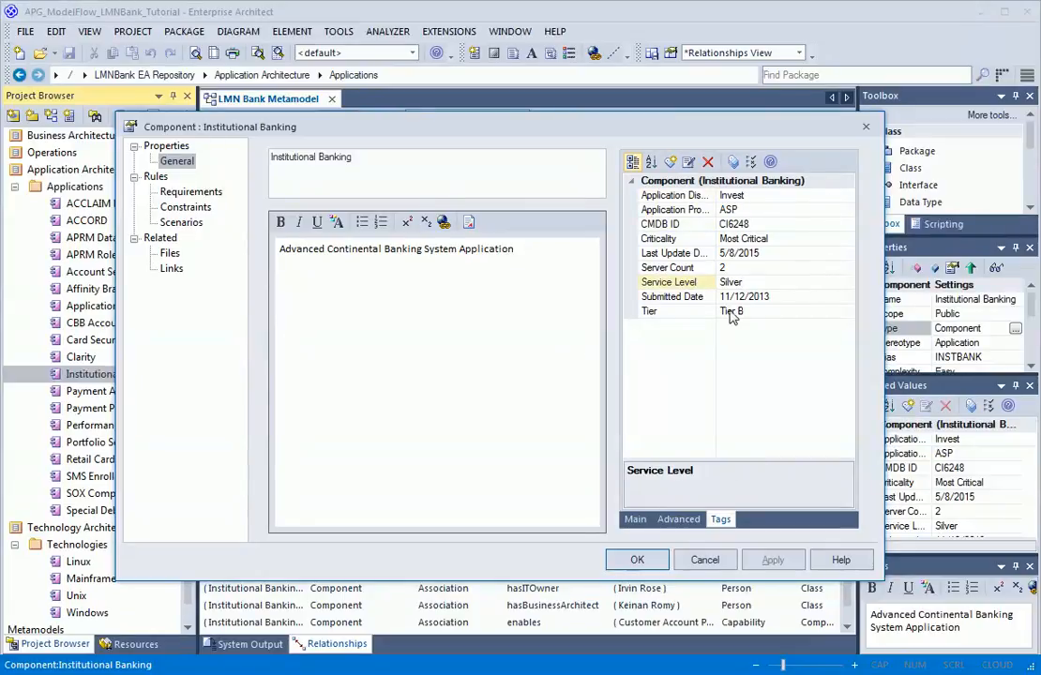
# Step: Examine the Institutional Banking component's links sorted by stereotype, going through the relationships one by one, and close its properties
pyautogui.click(171, 269)
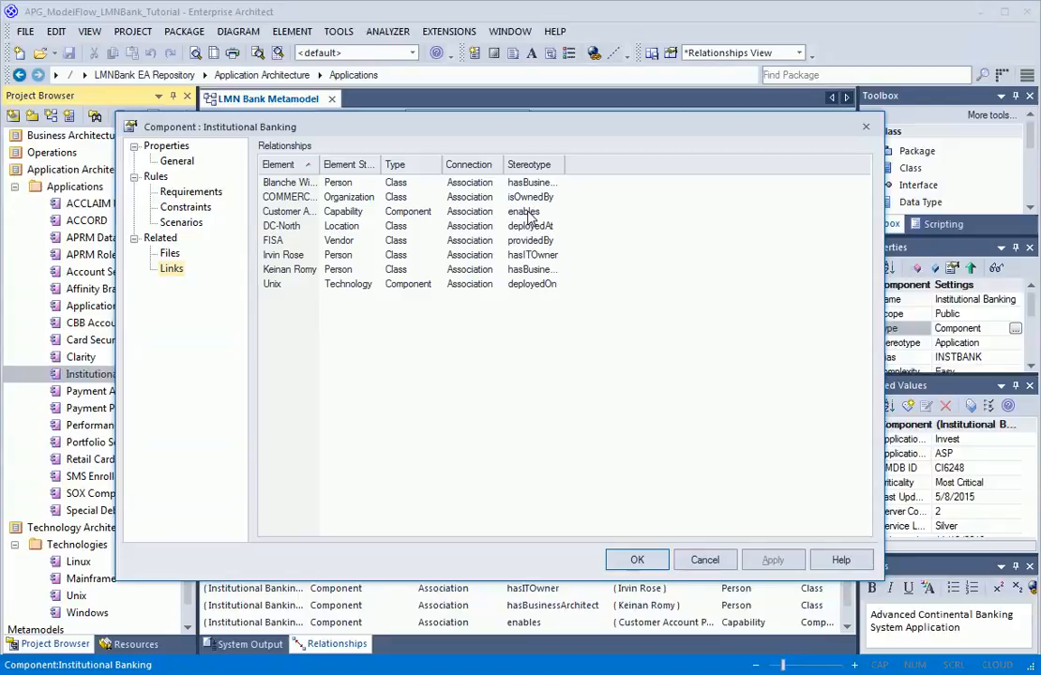
pyautogui.doubleClick(560, 165)
pyautogui.click(561, 168)
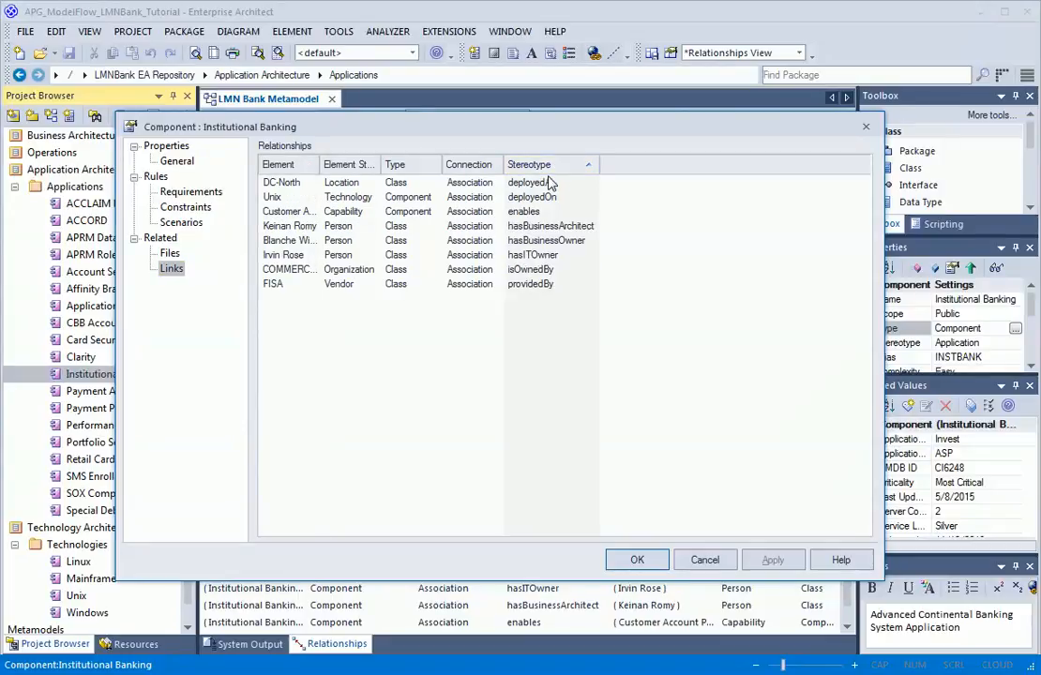
pyautogui.click(542, 183)
pyautogui.press('Down')
pyautogui.press('Down')
pyautogui.press('Down')
pyautogui.press('Down')
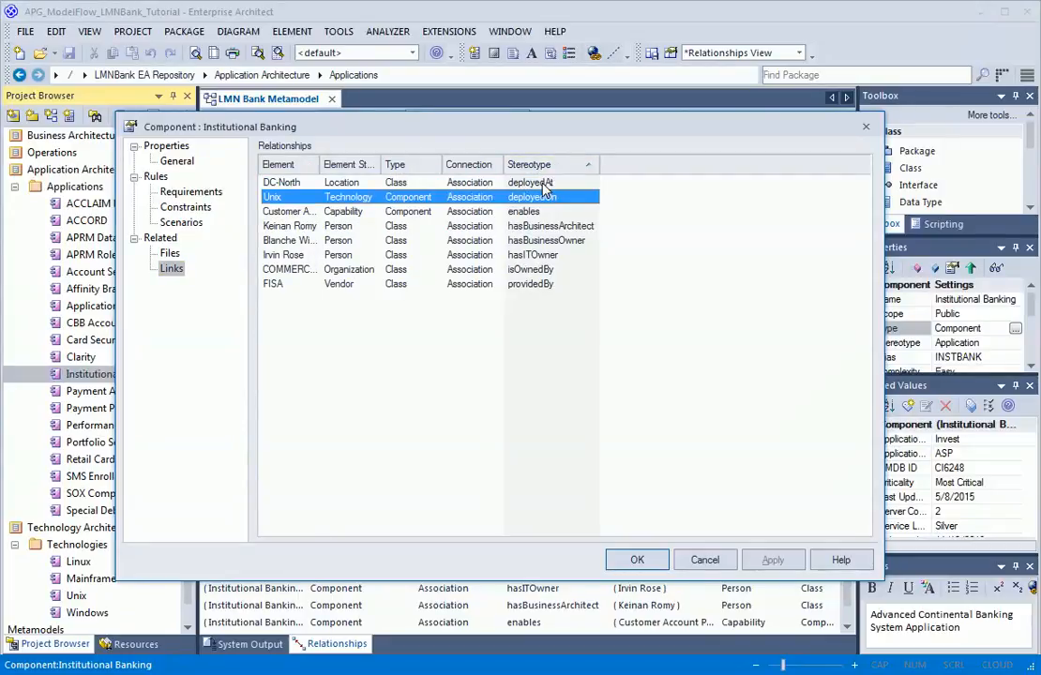
pyautogui.press('Down')
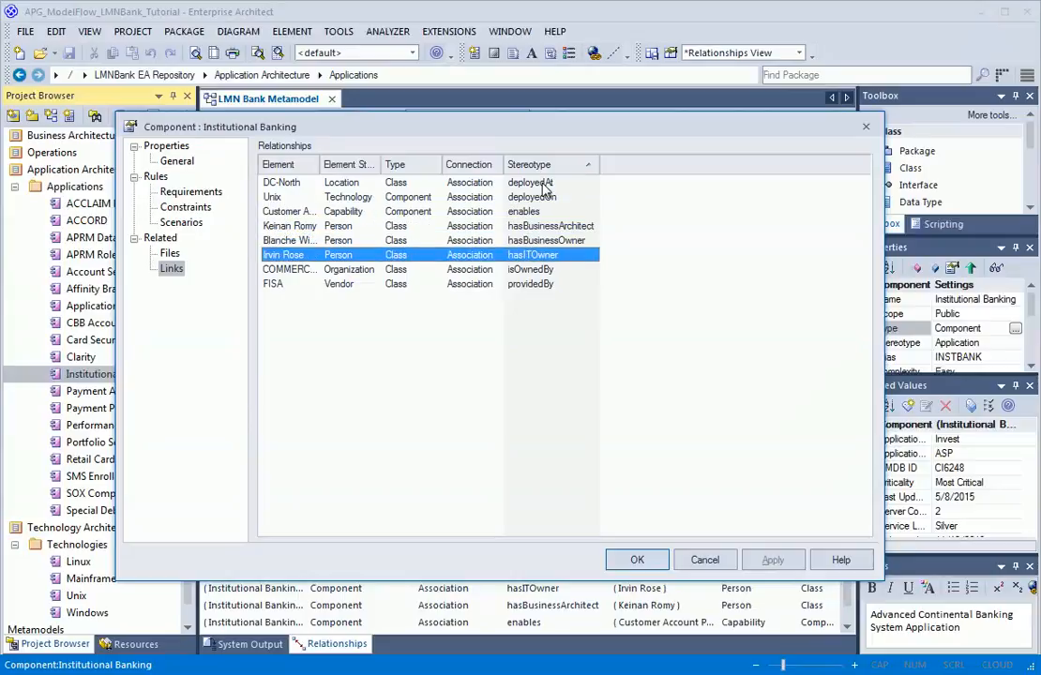
pyautogui.press('Down')
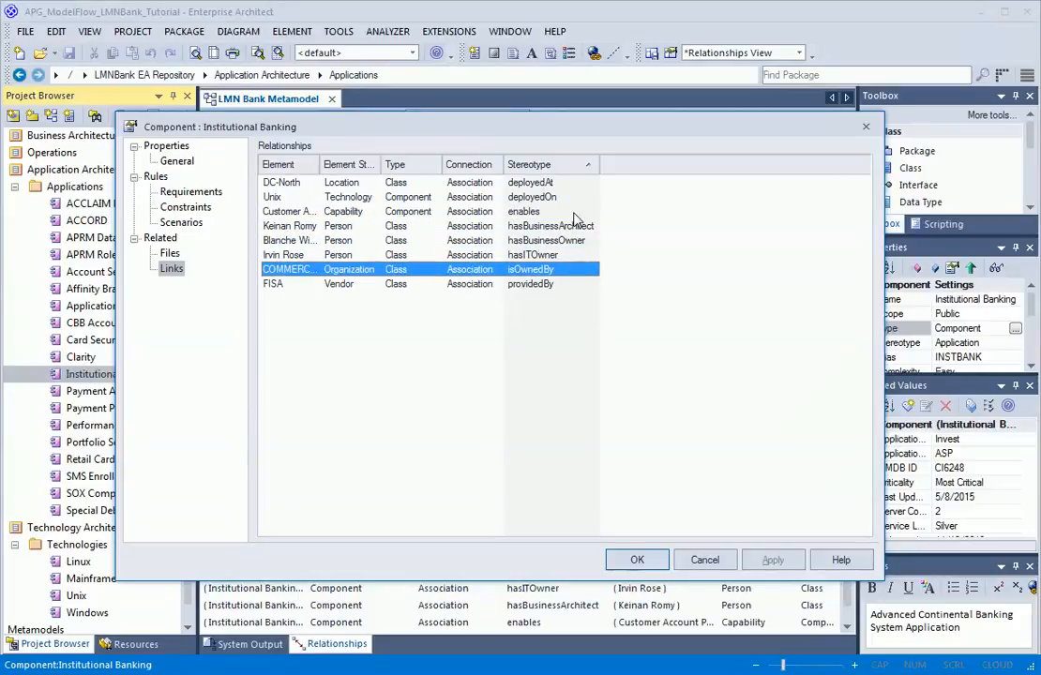
pyautogui.click(637, 560)
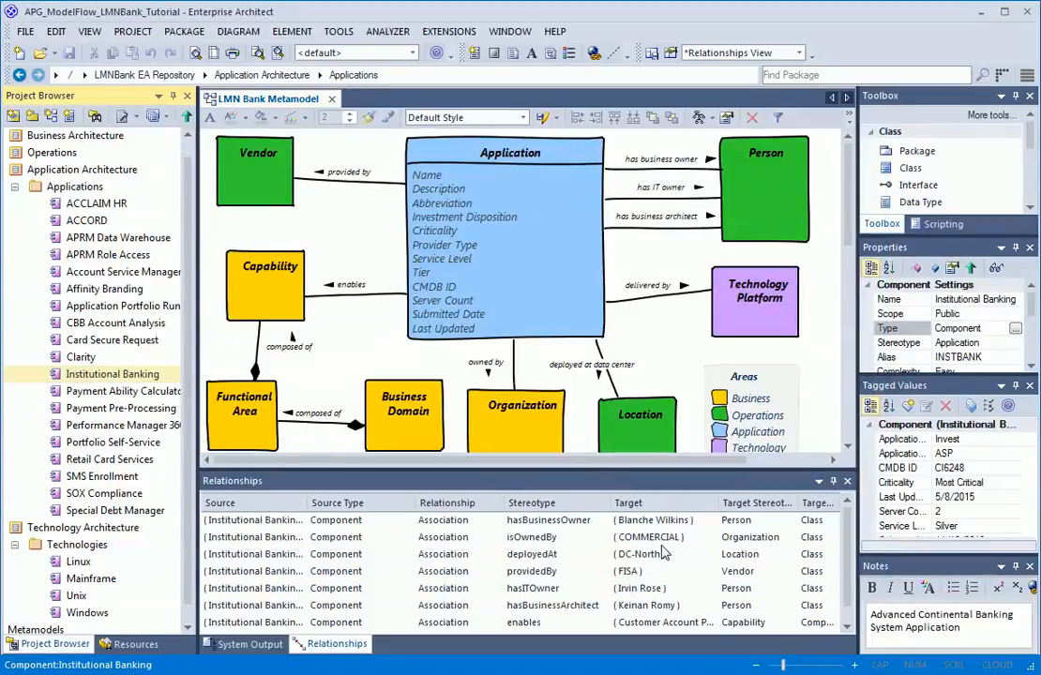
# Step: Review the Institutional Banking component's properties, tagged values, notes and relationships side by side
pyautogui.click(947, 328)
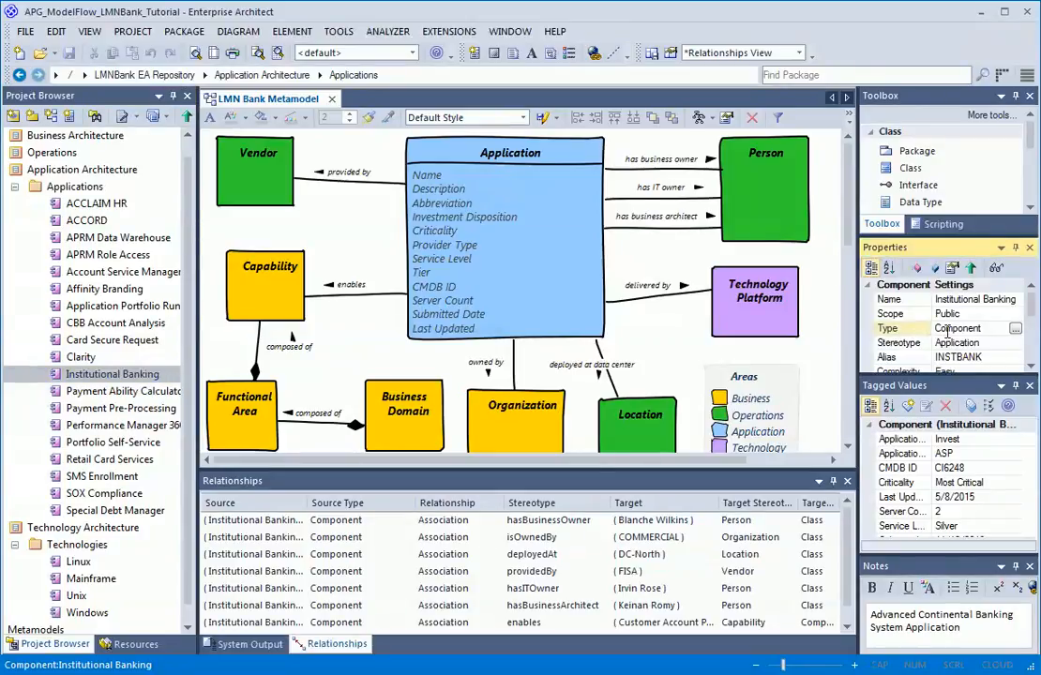
pyautogui.click(958, 466)
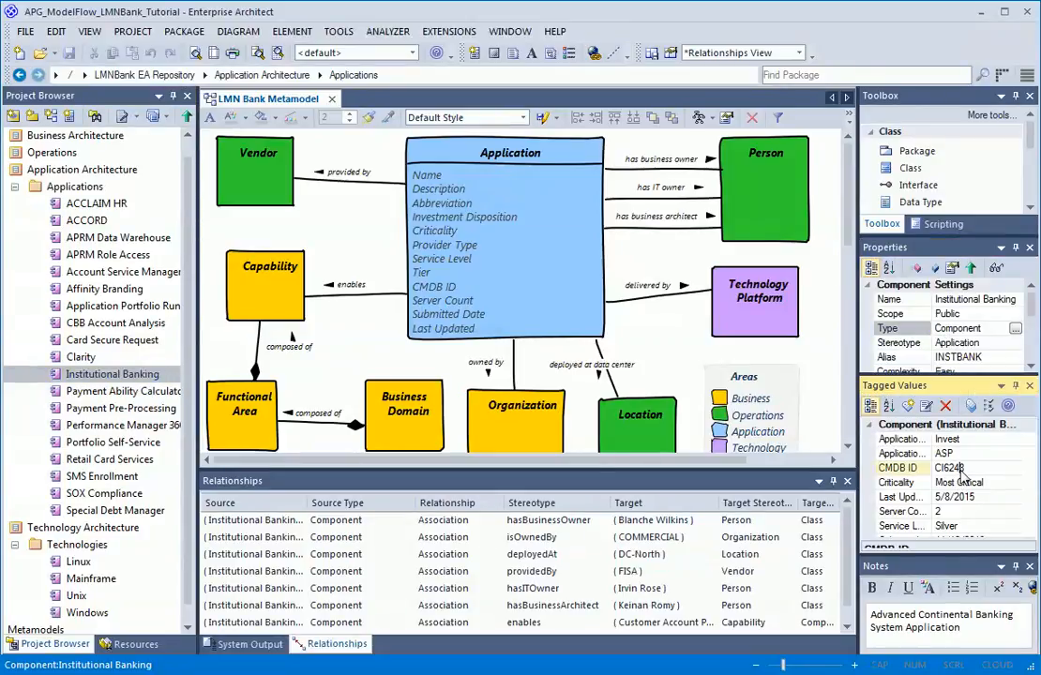
pyautogui.click(943, 626)
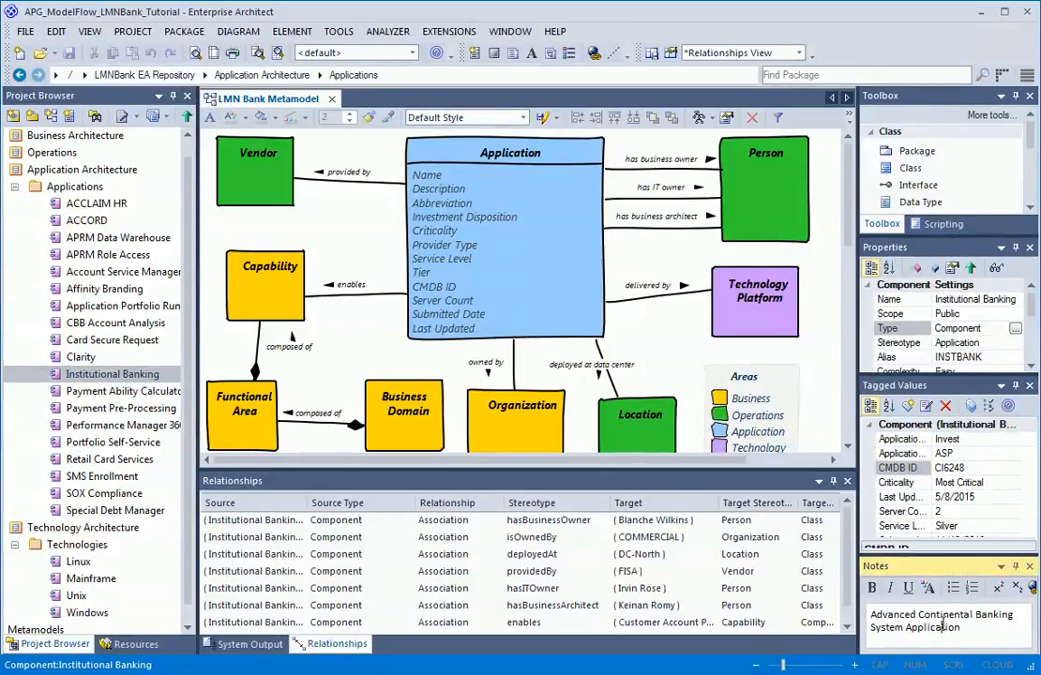
pyautogui.click(622, 526)
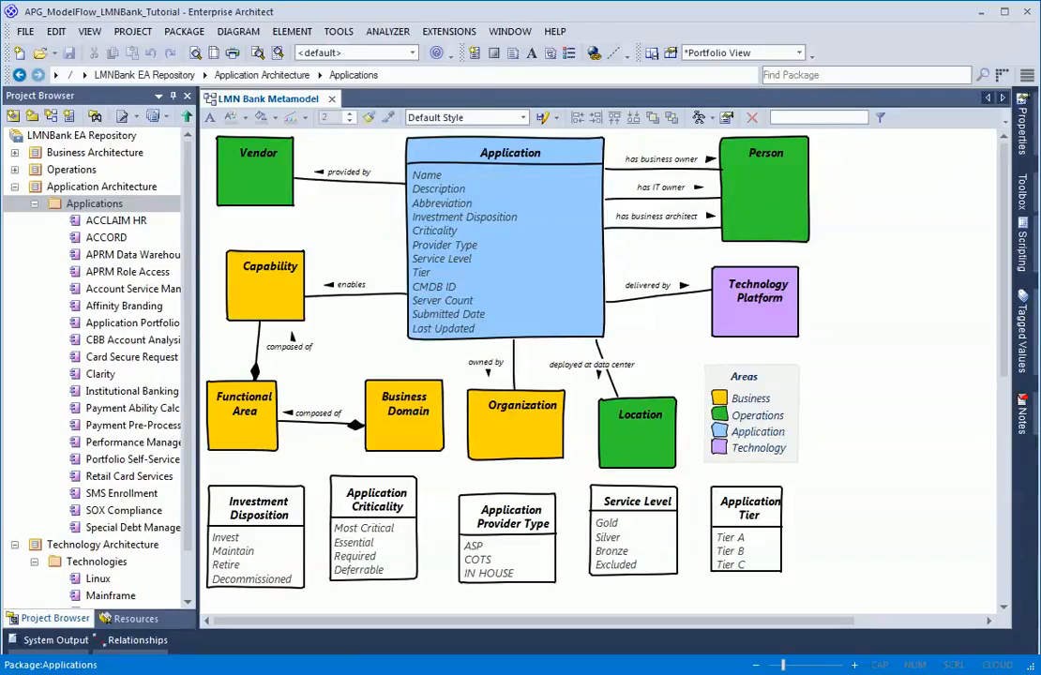
# Step: Open the Applications package in list view and try sorting the applications by Name
pyautogui.rightClick(83, 212)
pyautogui.click(128, 345)
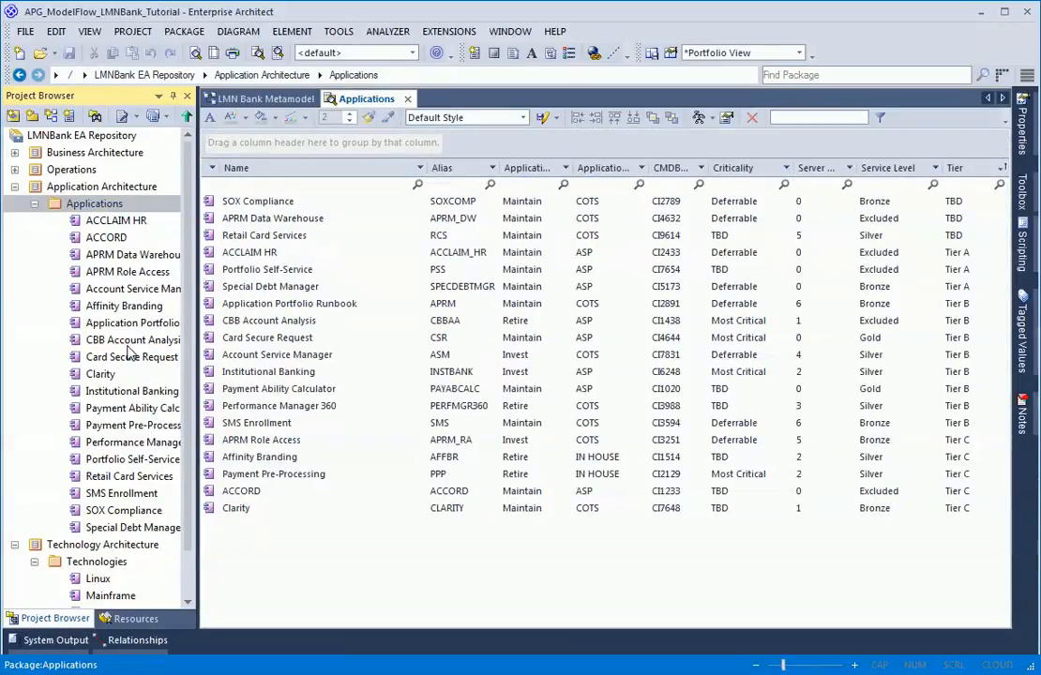
pyautogui.click(368, 173)
pyautogui.click(367, 173)
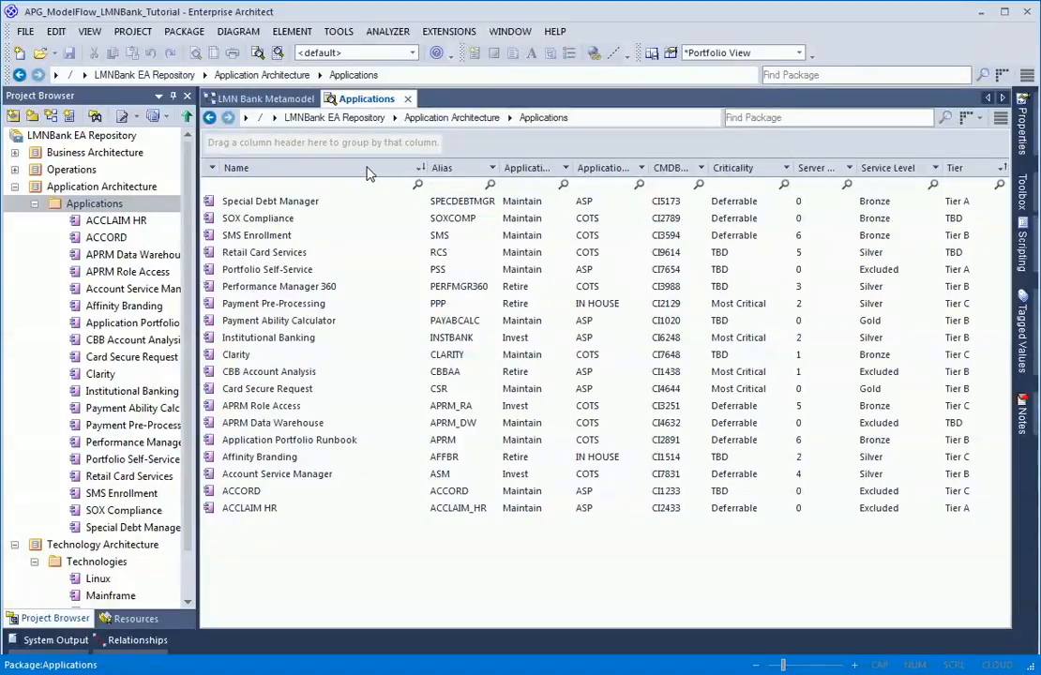
pyautogui.click(368, 173)
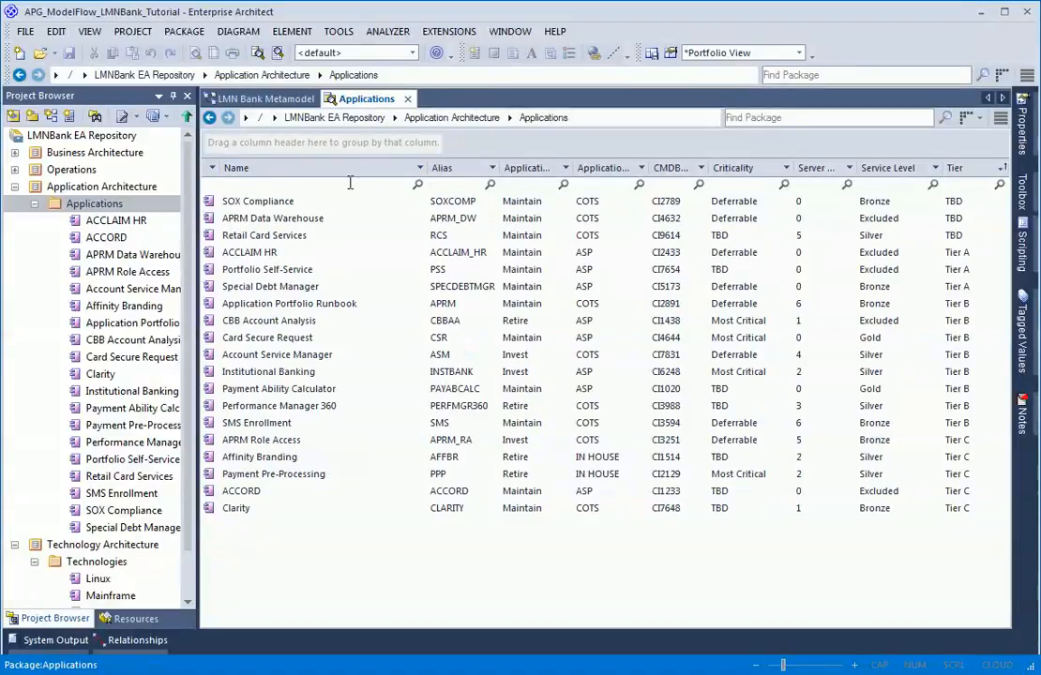
# Step: Try filtering the application list by names containing "p", clear the filter, and group the list by Service Level
pyautogui.click(349, 183)
pyautogui.write('p')
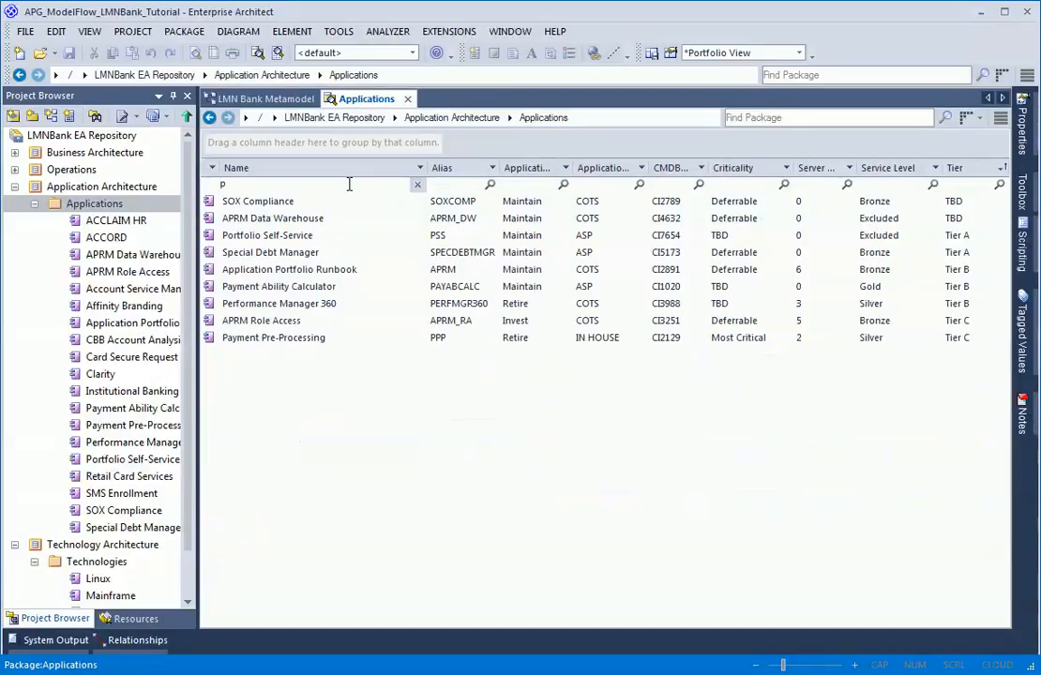
pyautogui.write('p')
pyautogui.press('BackSpace')
pyautogui.press('BackSpace')
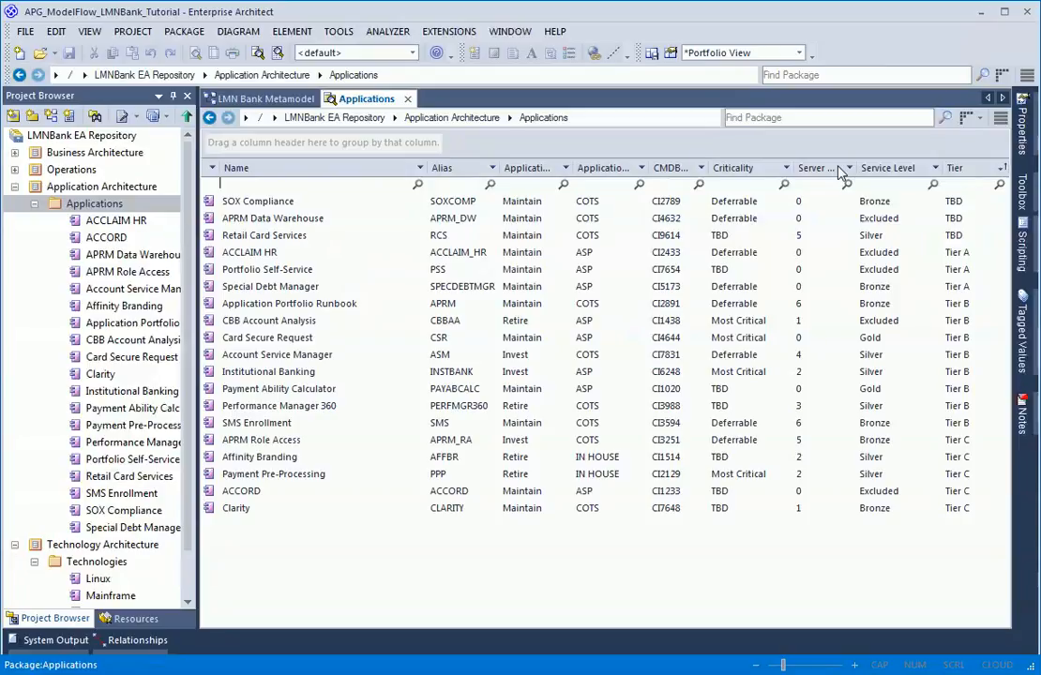
pyautogui.moveTo(872, 168); pyautogui.dragTo(568, 155)
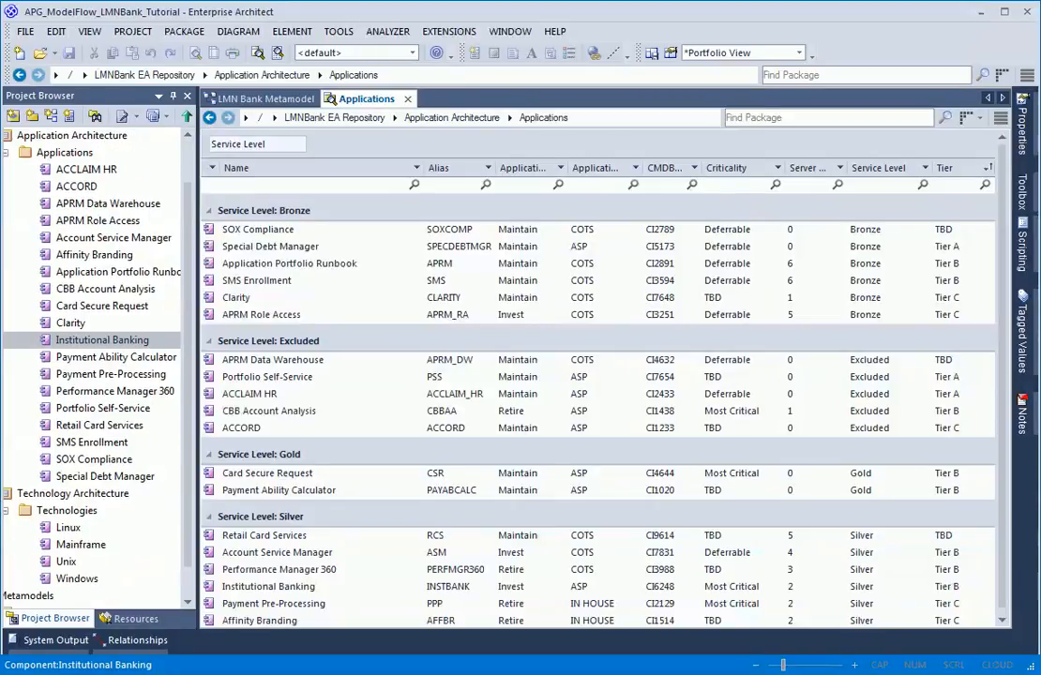
# Step: Add a UML Structural Component diagram named Institutional Banking under the Institutional Banking component
pyautogui.rightClick(73, 345)
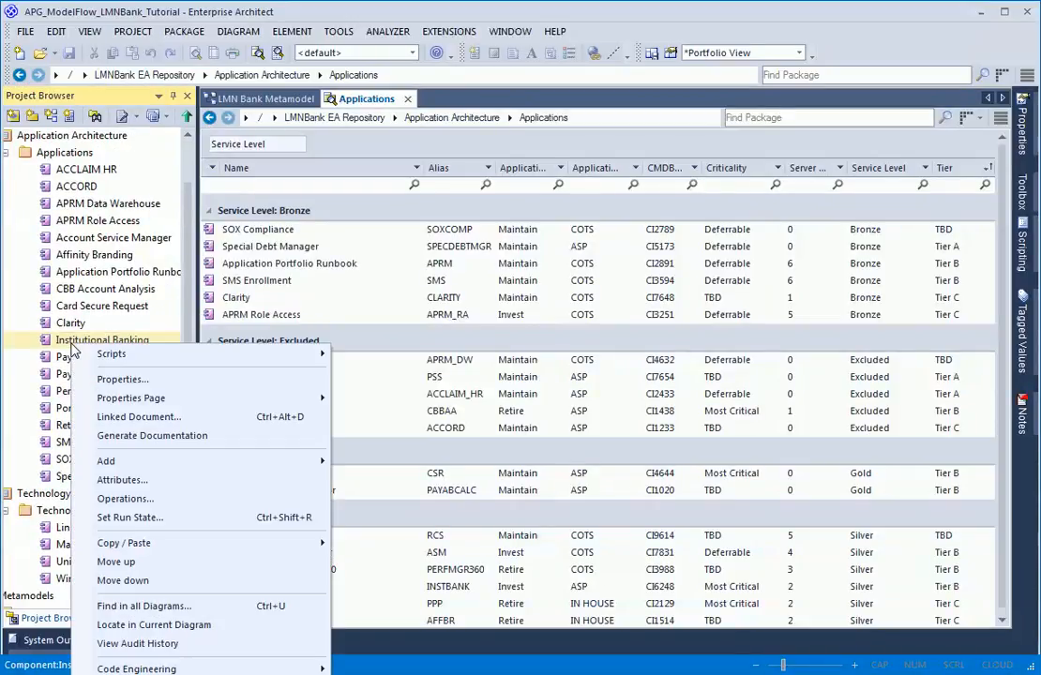
pyautogui.moveTo(145, 462)
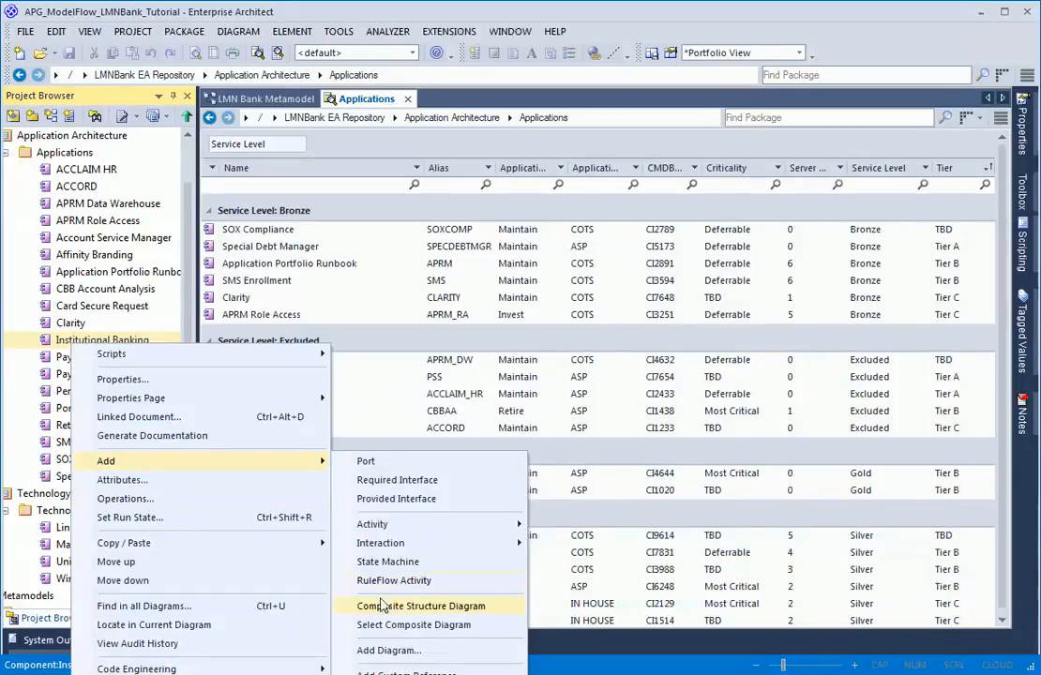
pyautogui.click(406, 647)
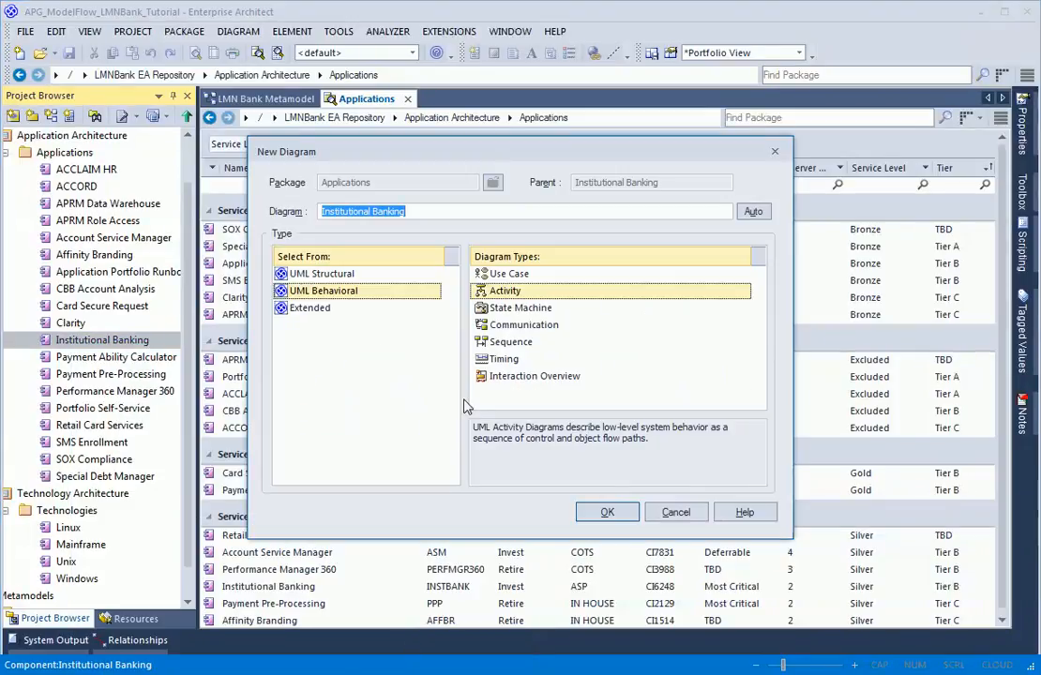
pyautogui.click(343, 276)
pyautogui.click(509, 344)
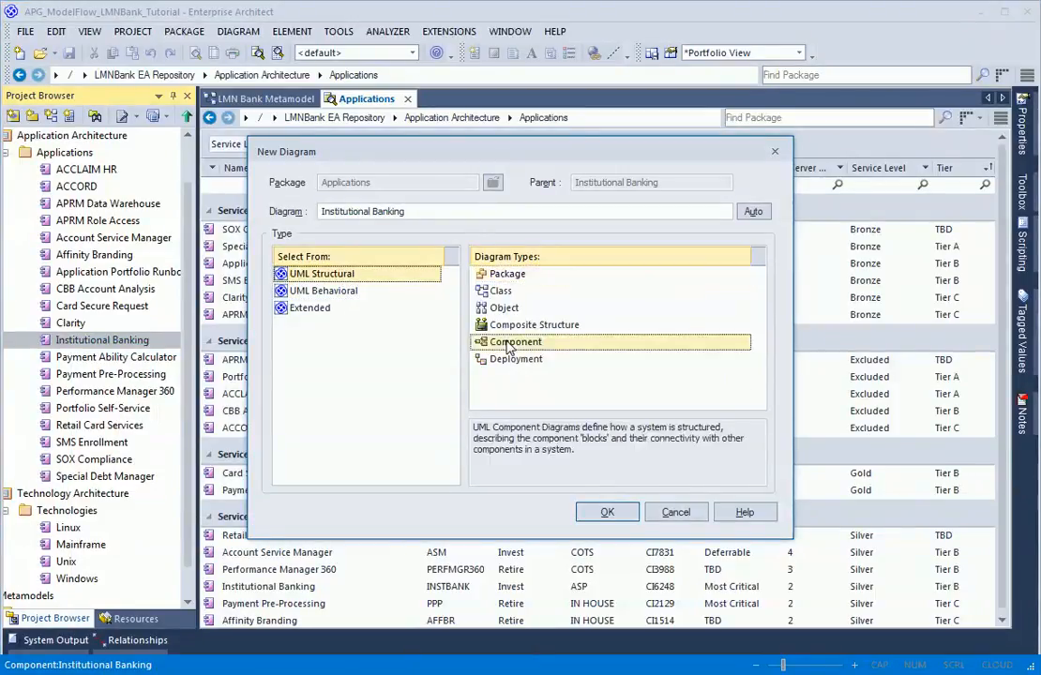
pyautogui.click(614, 519)
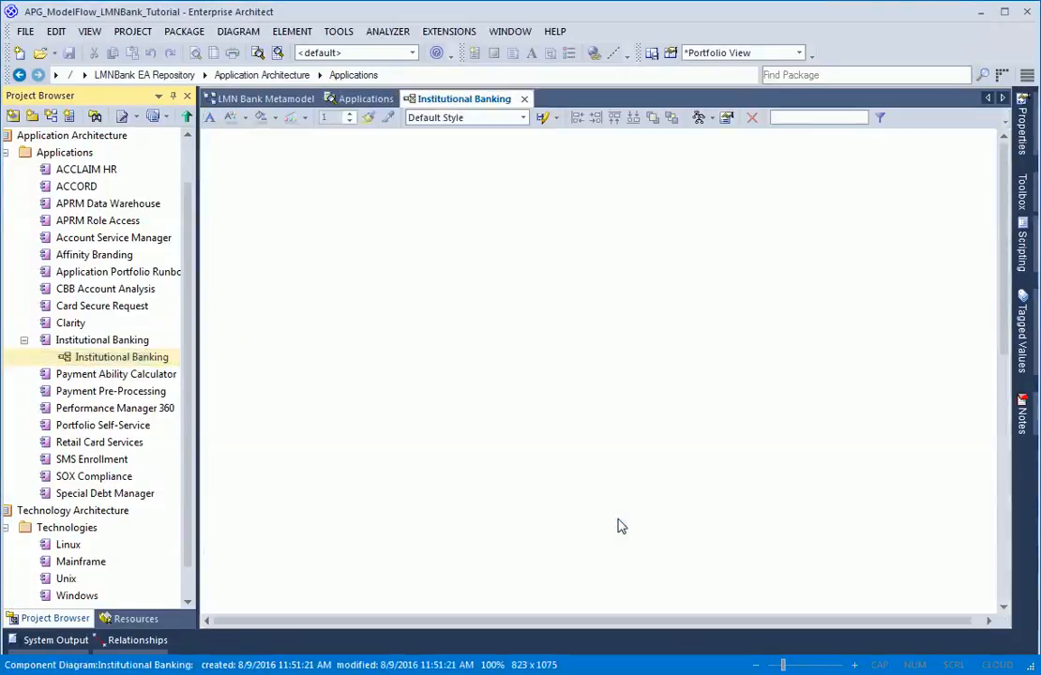
# Step: Place the Institutional Banking component on the new diagram and insert all its related elements one level deep
pyautogui.click(139, 341)
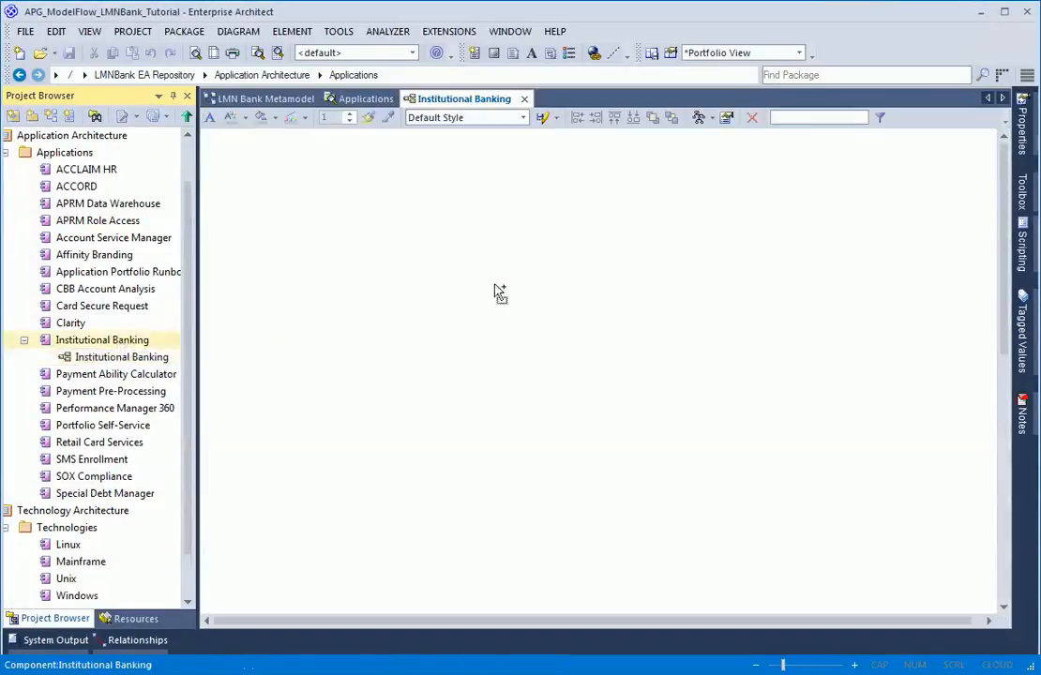
pyautogui.moveTo(569, 347); pyautogui.dragTo(585, 335)
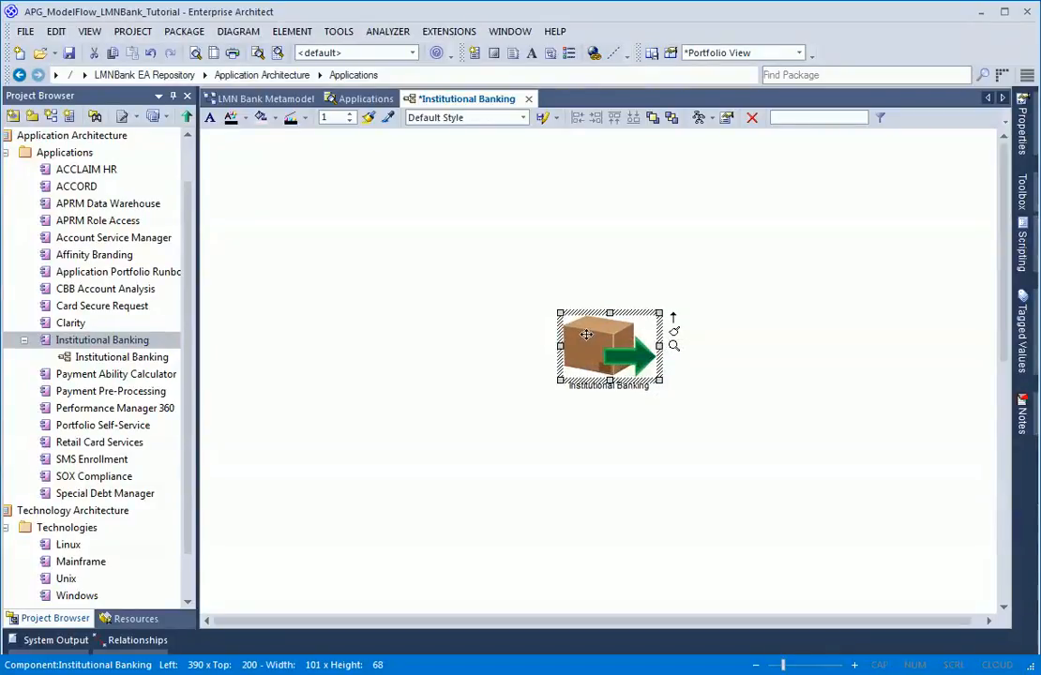
pyautogui.rightClick(587, 336)
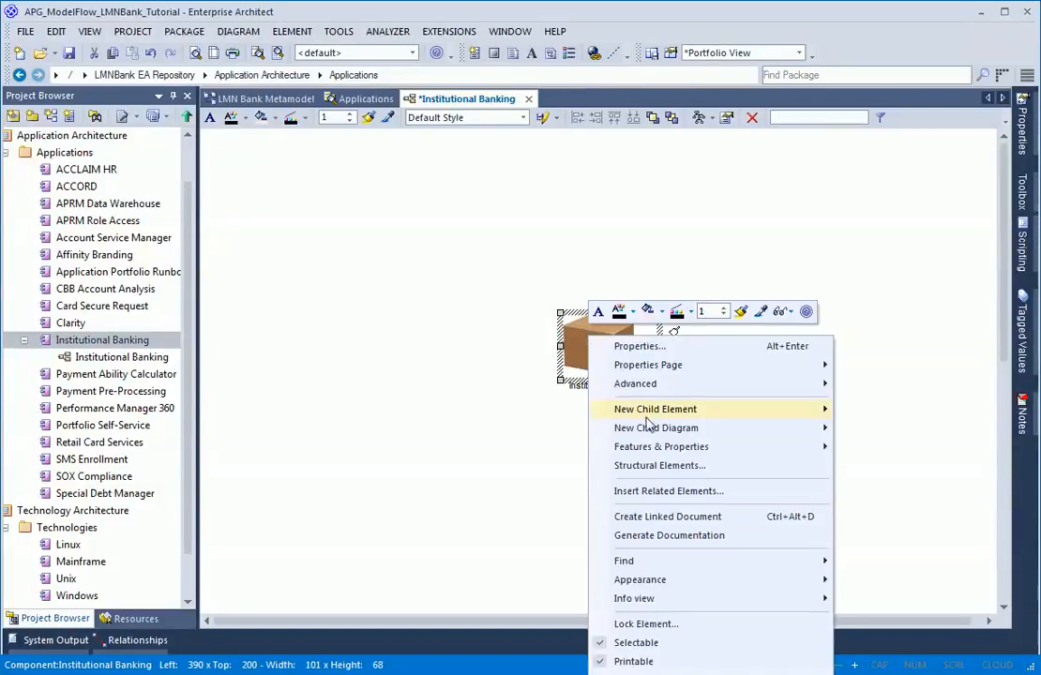
pyautogui.click(647, 490)
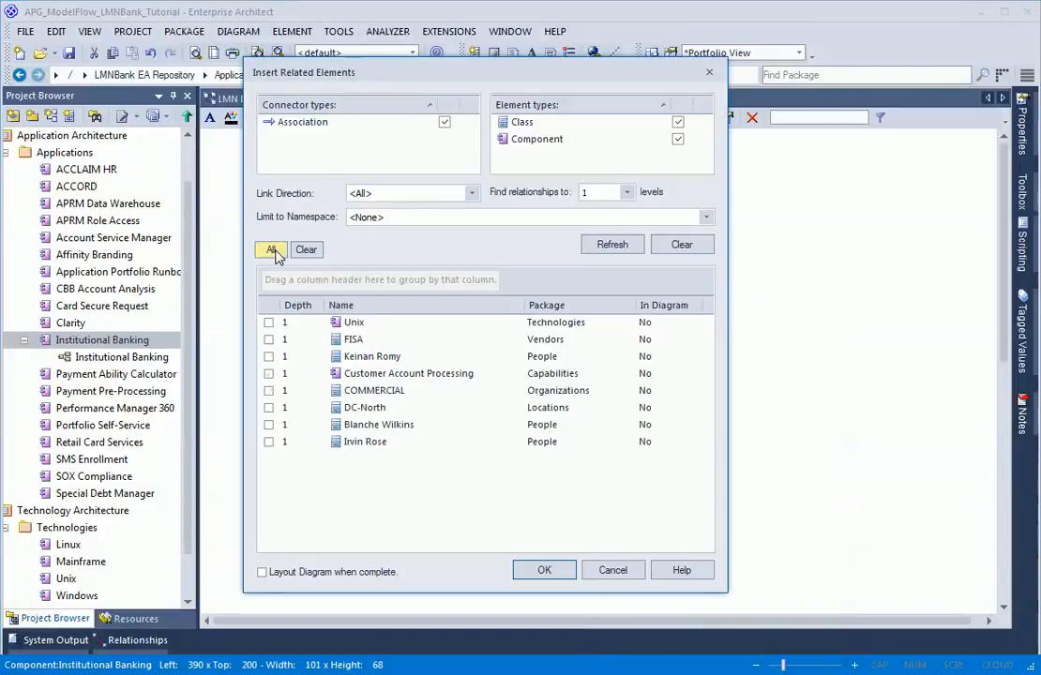
pyautogui.click(544, 571)
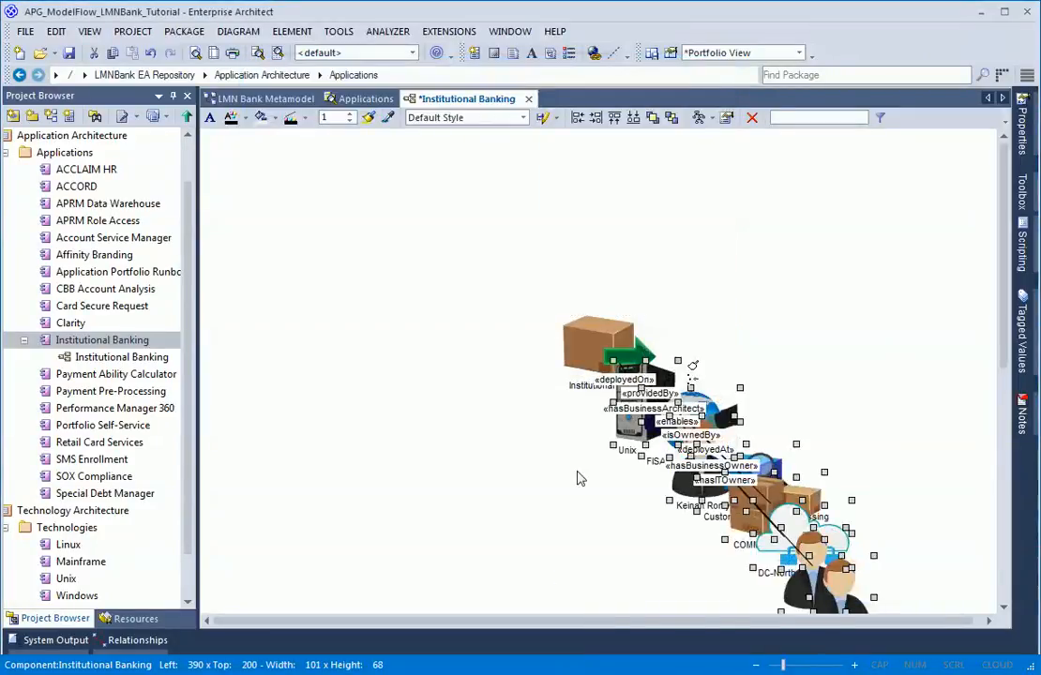
# Step: Arrange the diagram around the Institutional Banking component using the Bigger Circle layout
pyautogui.click(600, 343)
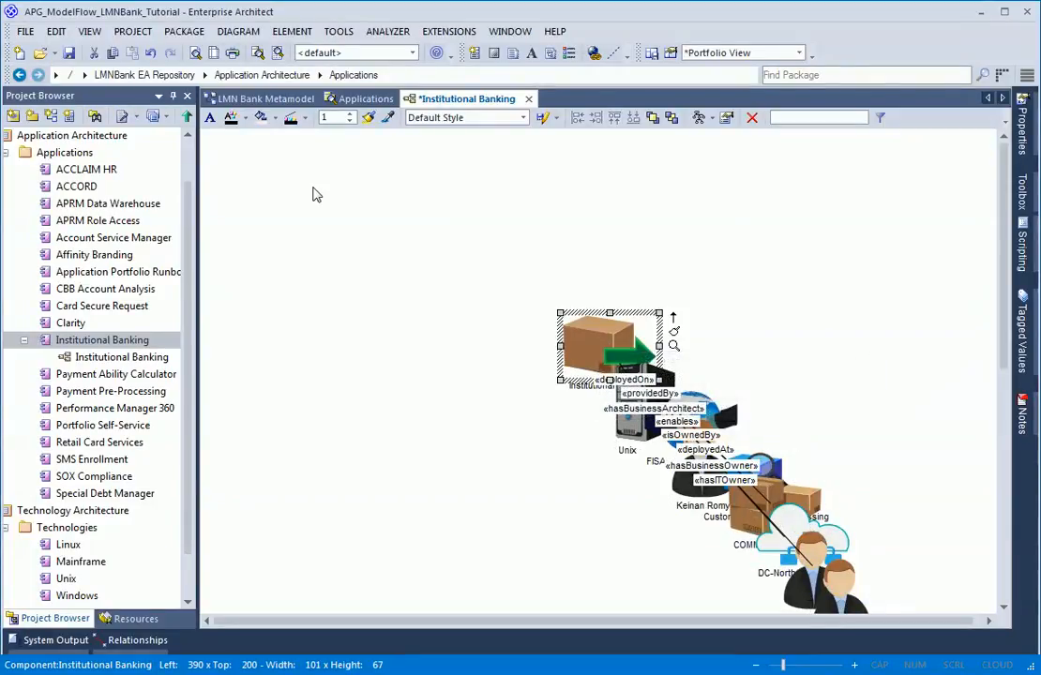
pyautogui.click(236, 31)
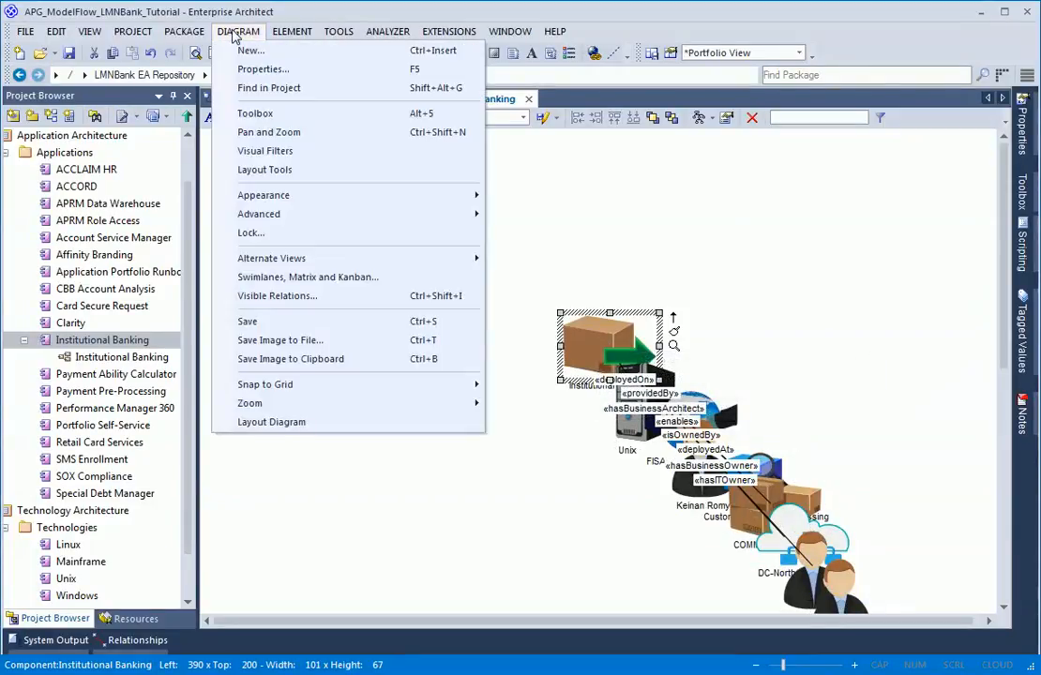
pyautogui.click(261, 170)
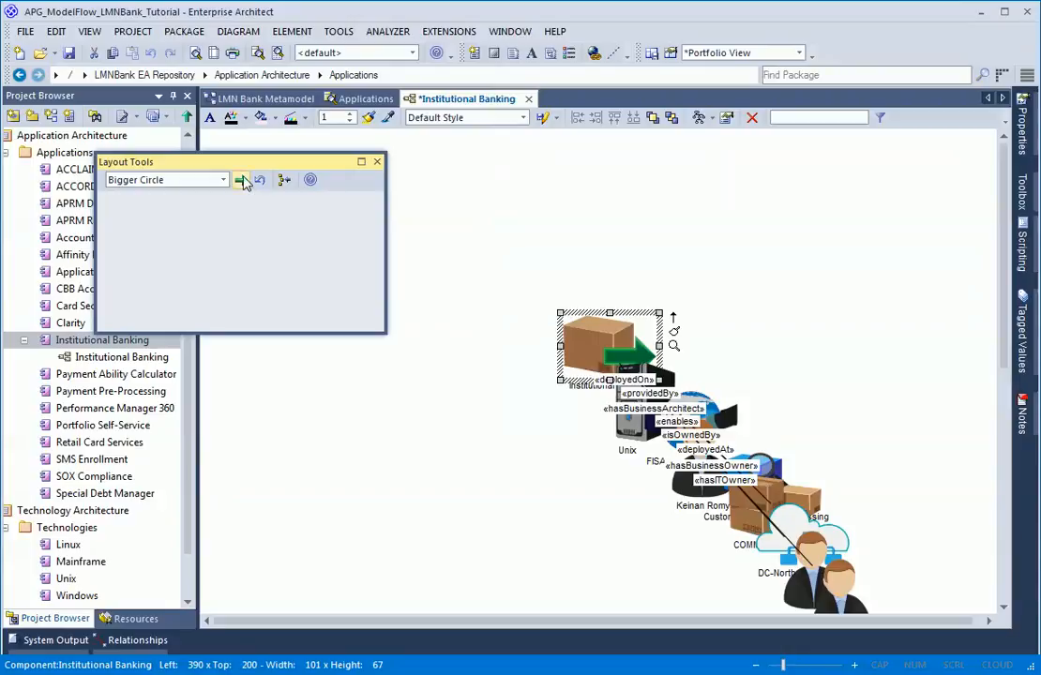
pyautogui.click(241, 179)
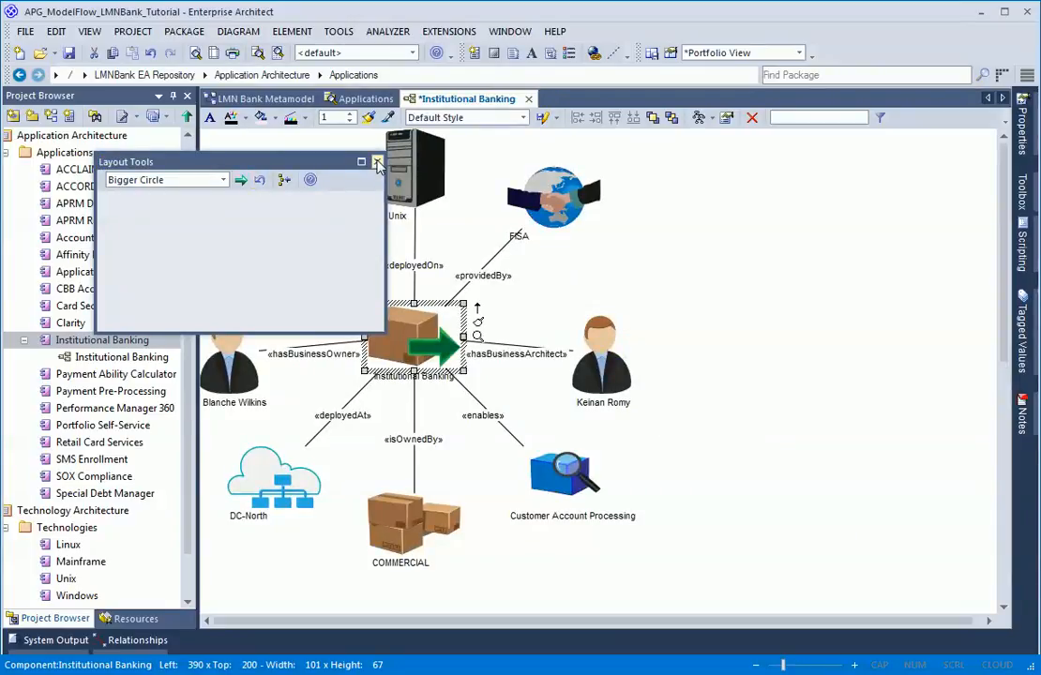